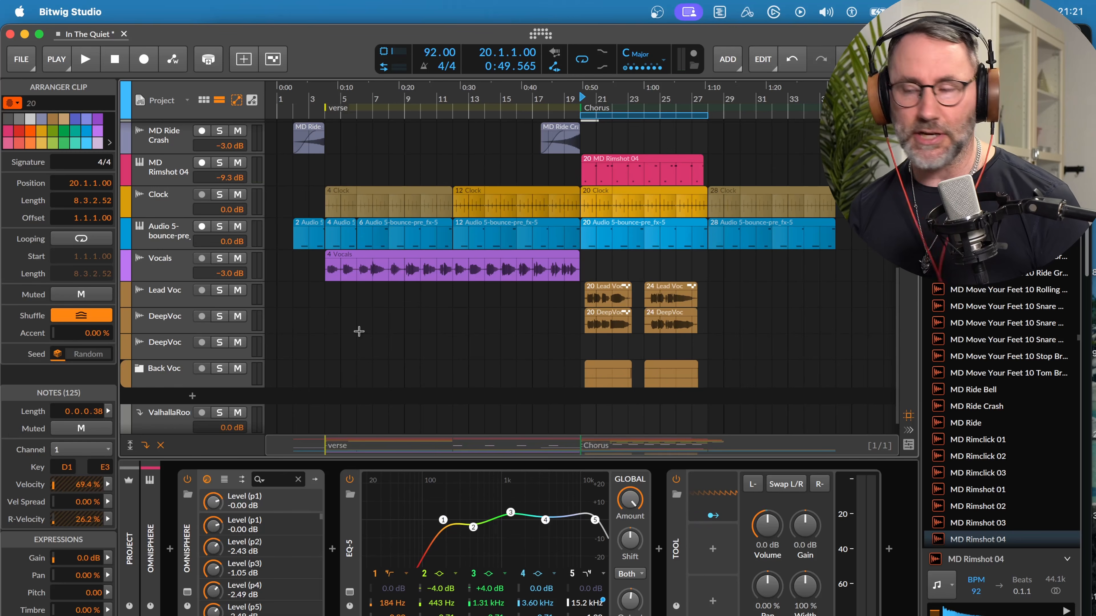
# Select the Bass Arp, PLUCKS, Drone top and Omnisphere tracks one after another to audition their sounds.
pyautogui.scroll(10, 383, 300)
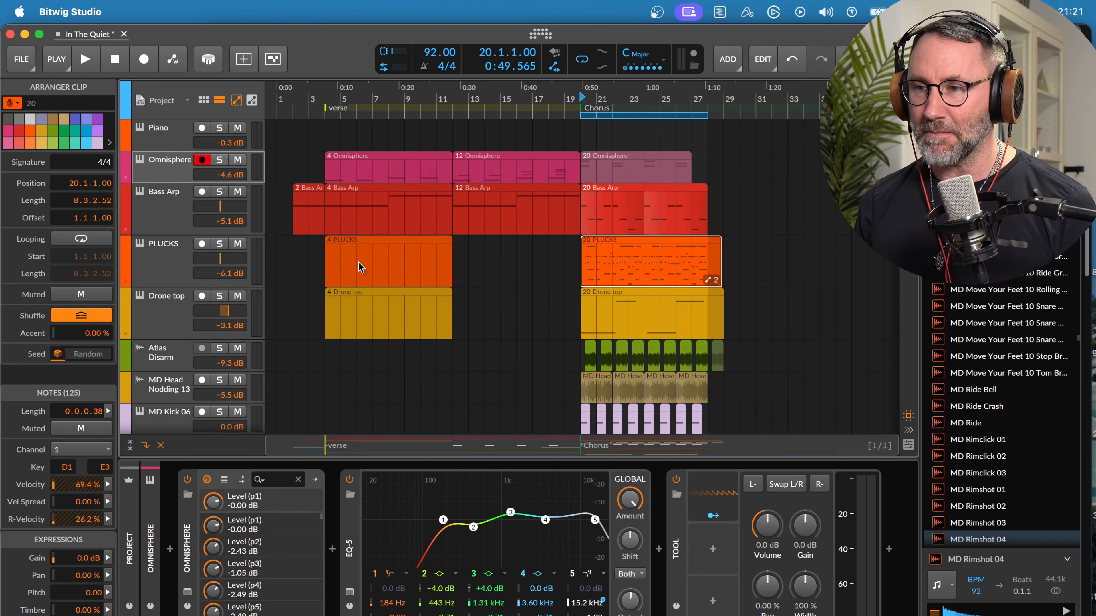
pyautogui.click(387, 226)
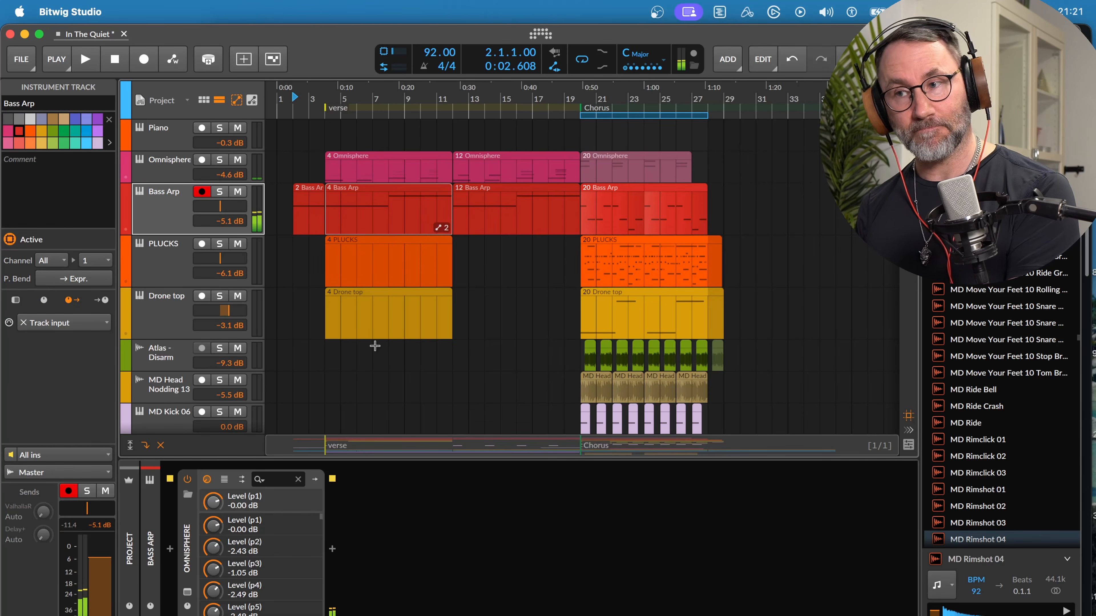
pyautogui.click(182, 264)
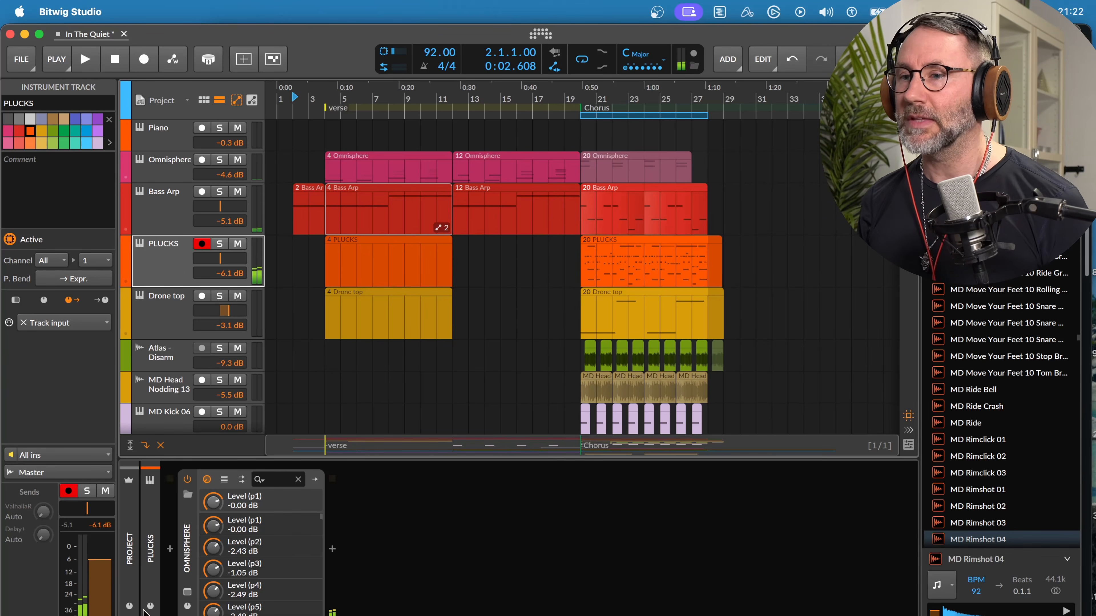
pyautogui.click(161, 321)
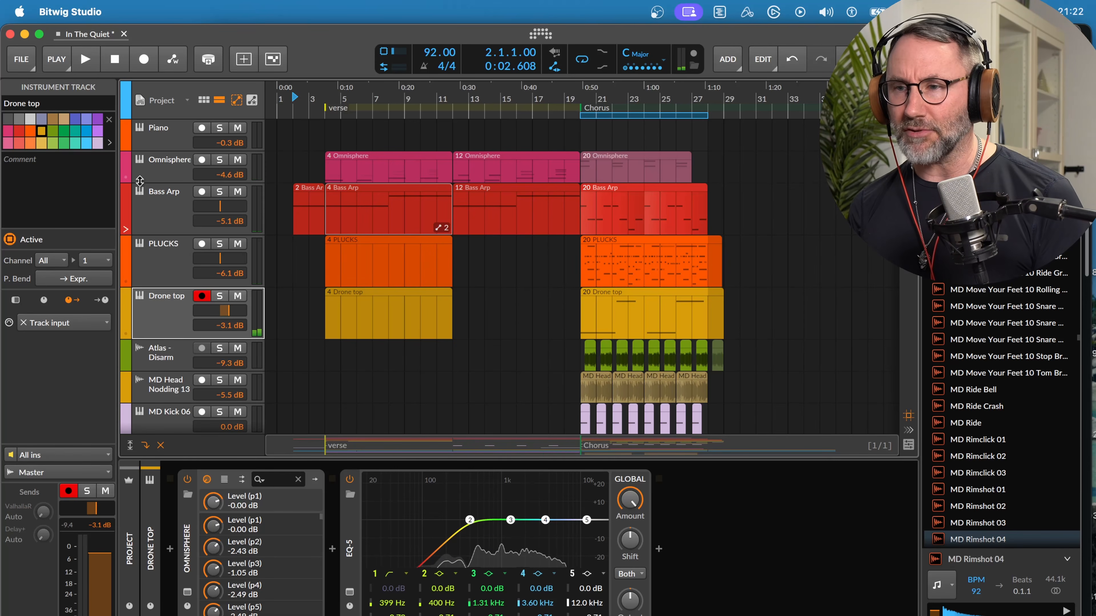
pyautogui.click(159, 171)
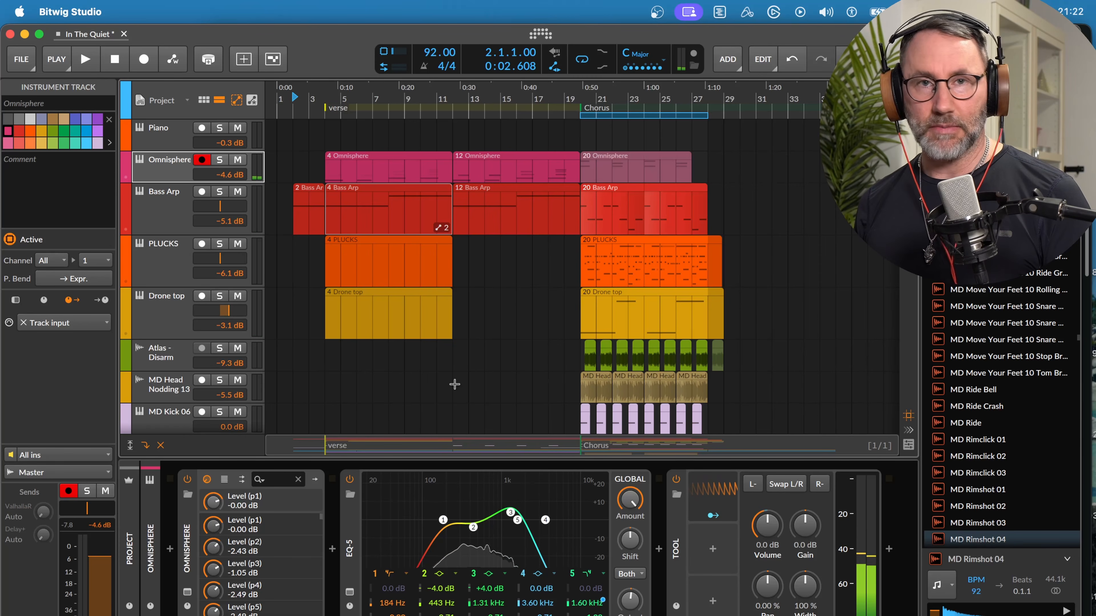
# Play the arrangement from bar 2 up to bar 12 while reviewing the verse clips on all tracks, and stop playback.
pyautogui.press('space')
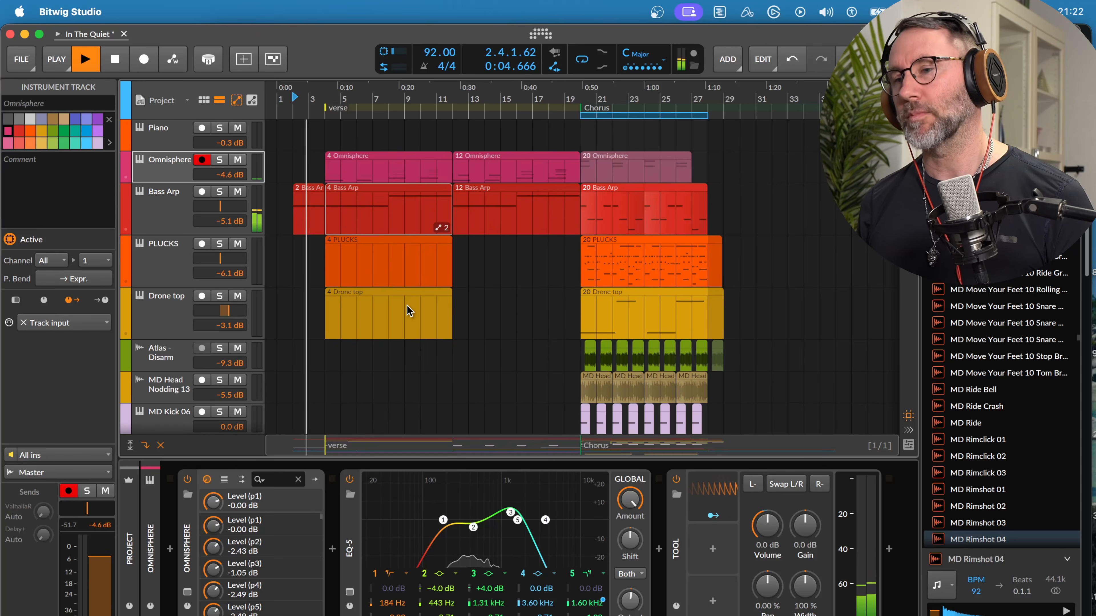
pyautogui.scroll(-3, 407, 305)
pyautogui.scroll(-6, 406, 304)
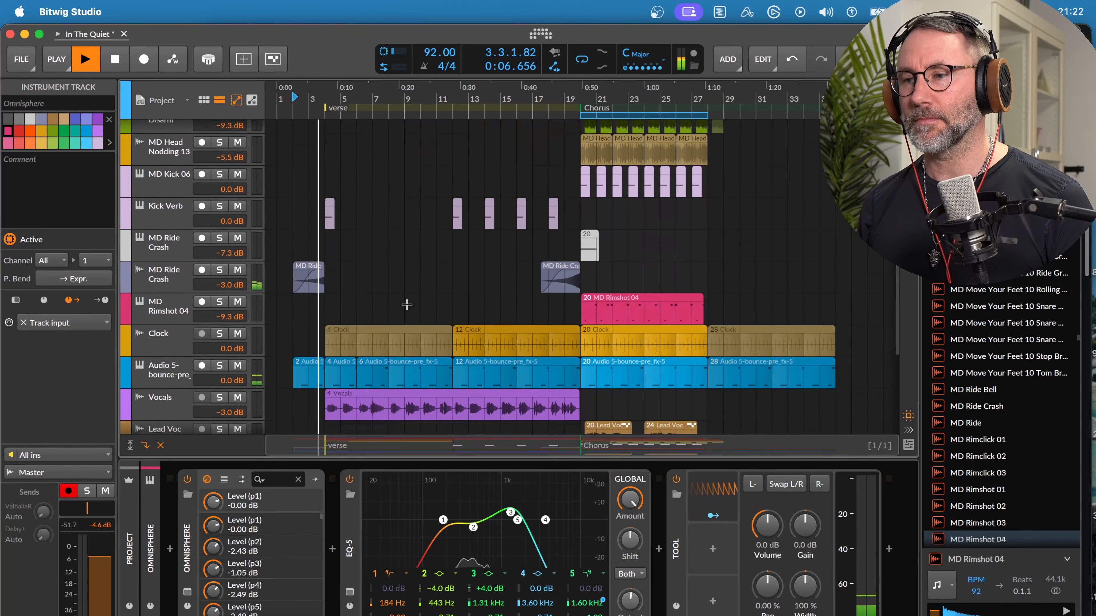
pyautogui.scroll(3, 407, 309)
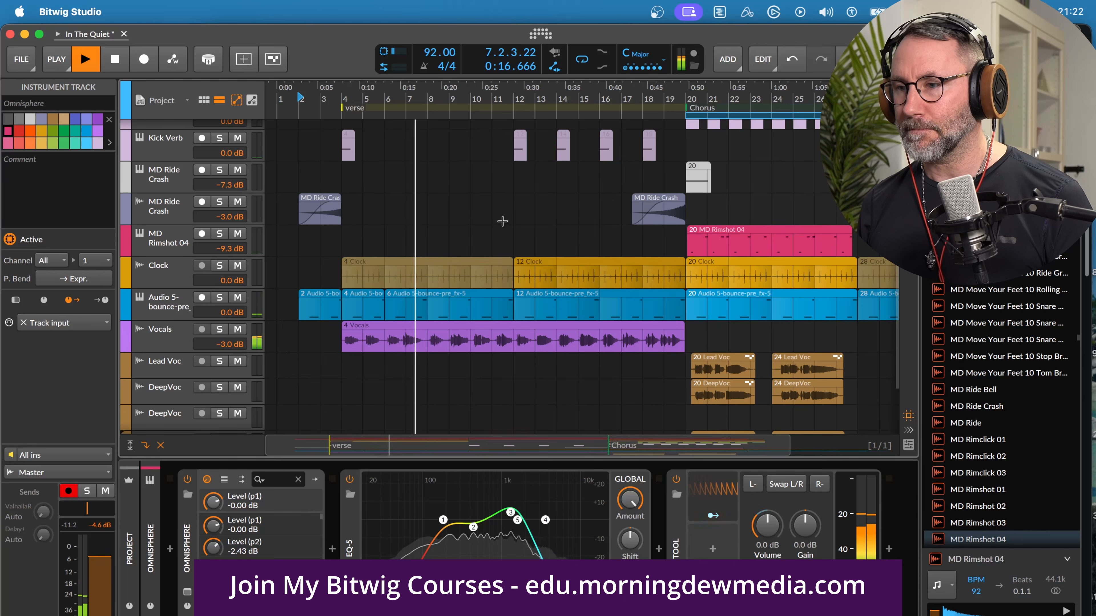
pyautogui.scroll(8, 528, 209)
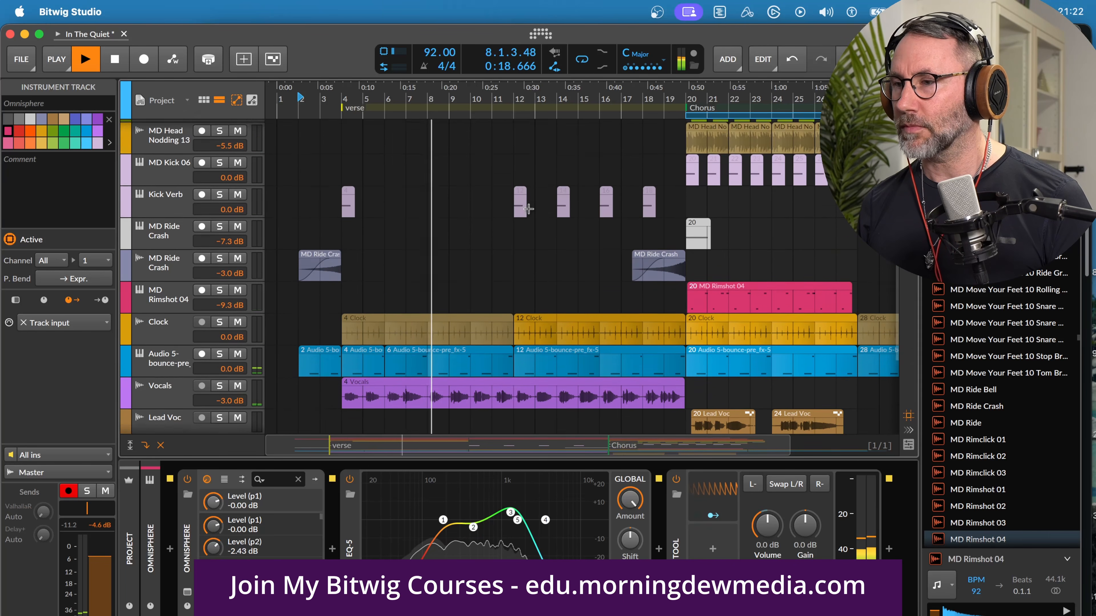
pyautogui.scroll(3, 528, 209)
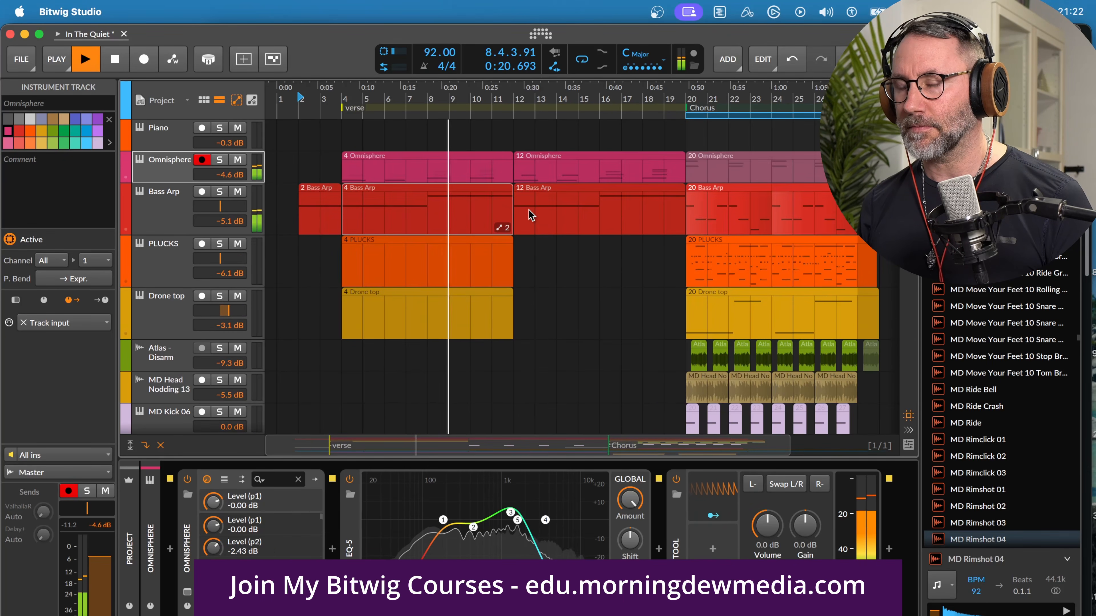
pyautogui.scroll(4, 529, 212)
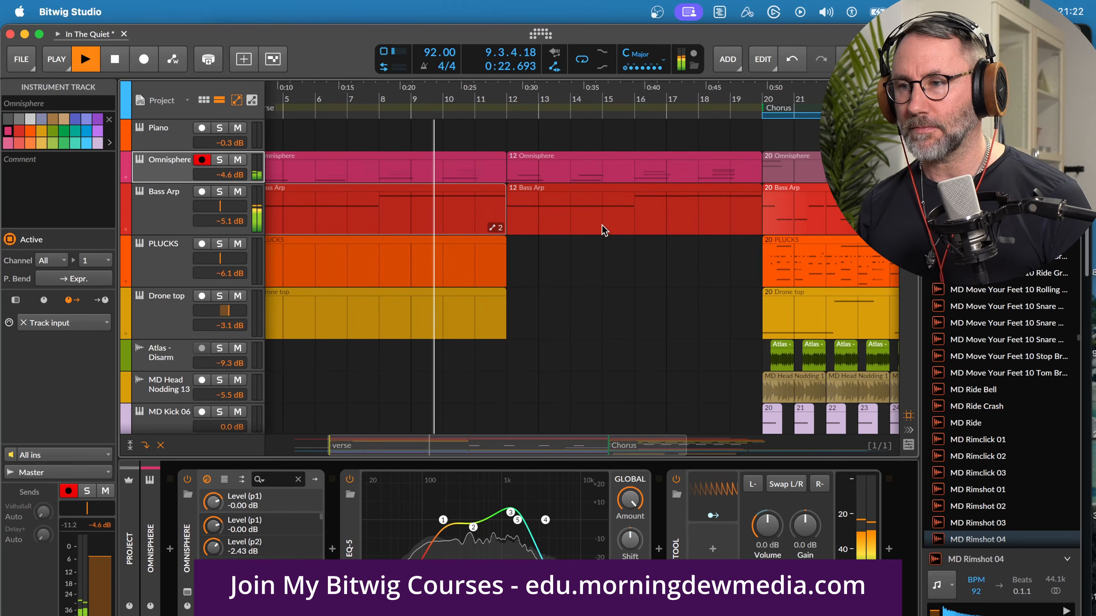
pyautogui.scroll(-1, 604, 230)
pyautogui.scroll(1, 604, 229)
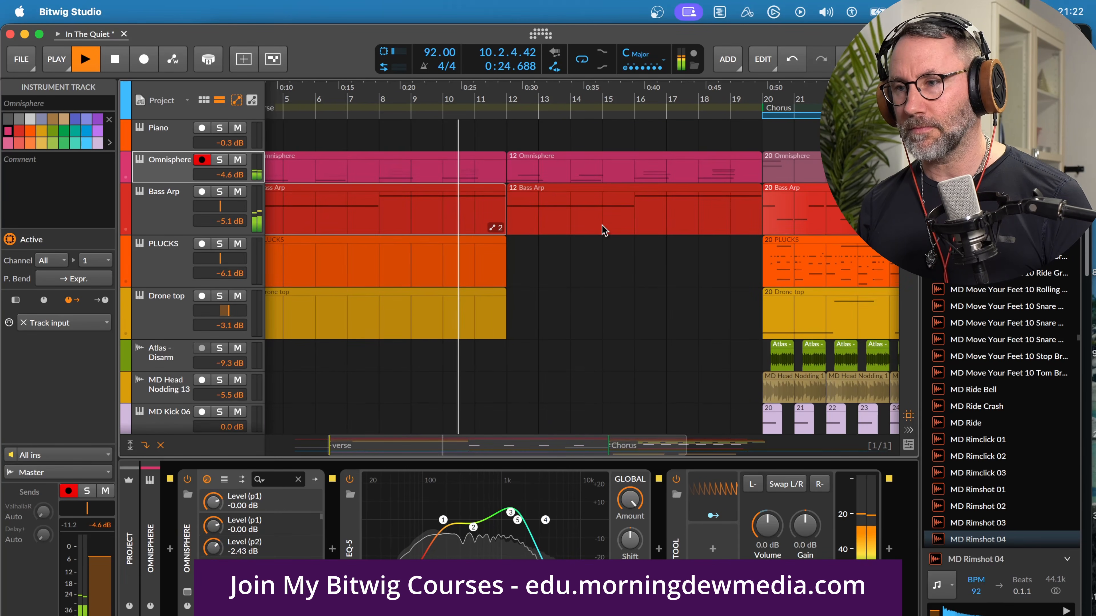
pyautogui.scroll(-8, 618, 291)
pyautogui.scroll(-2, 618, 292)
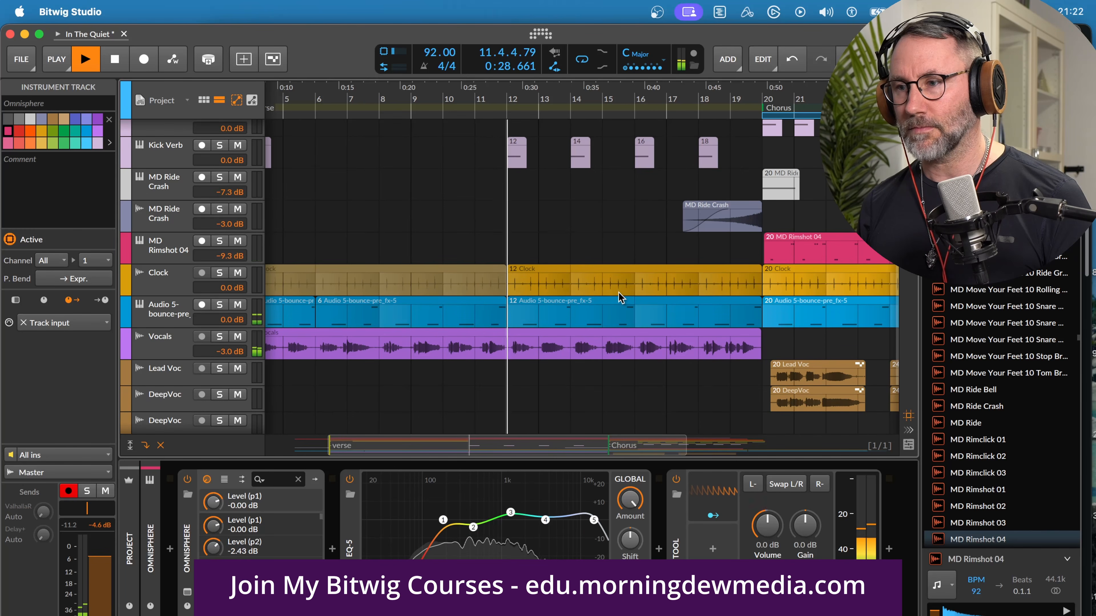
pyautogui.press('space')
pyautogui.scroll(7, 618, 293)
pyautogui.scroll(3, 618, 292)
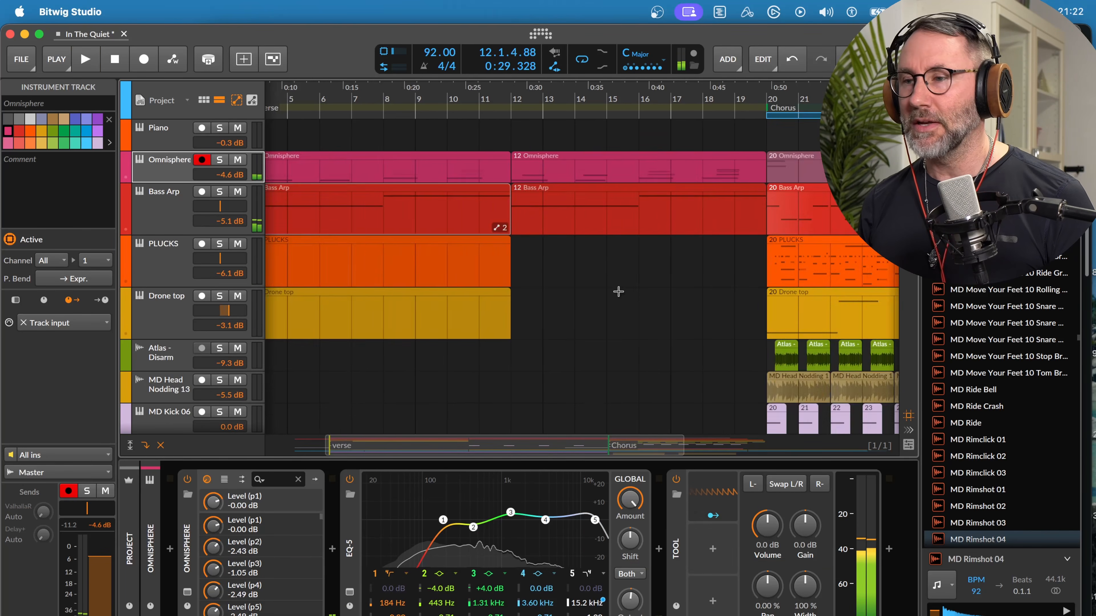
pyautogui.hscroll(-4, 619, 292)
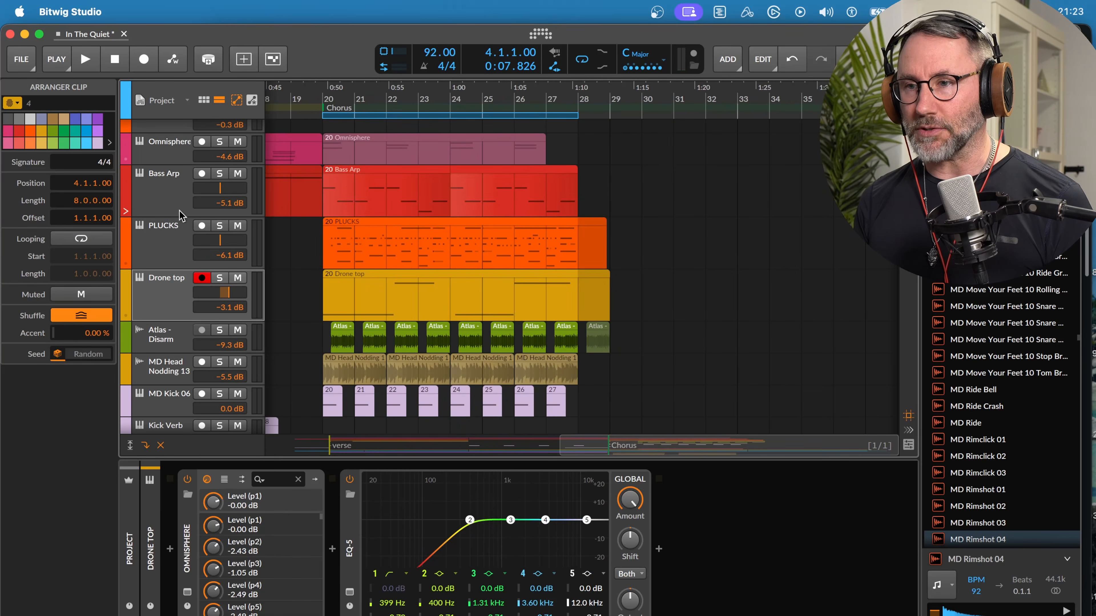
# Select the chorus clips at bar 20 on the Bass Arp, PLUCKS and Drone top tracks together.
pyautogui.click(180, 214)
pyautogui.click(172, 254)
pyautogui.click(174, 302)
pyautogui.click(397, 193)
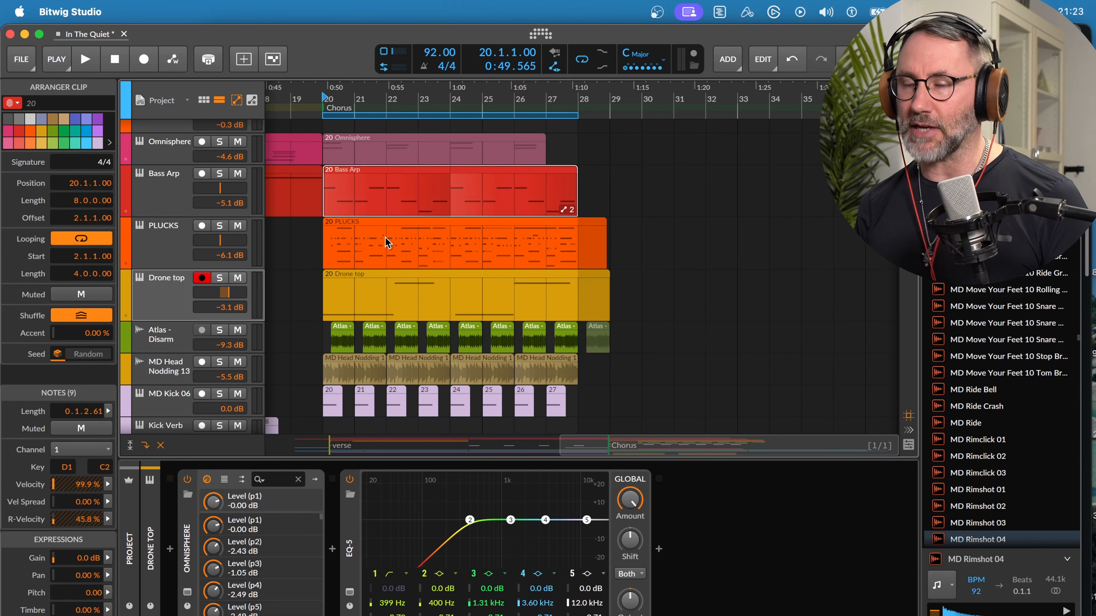
pyautogui.keyDown('shift'); pyautogui.click(395, 250); pyautogui.keyUp('shift')
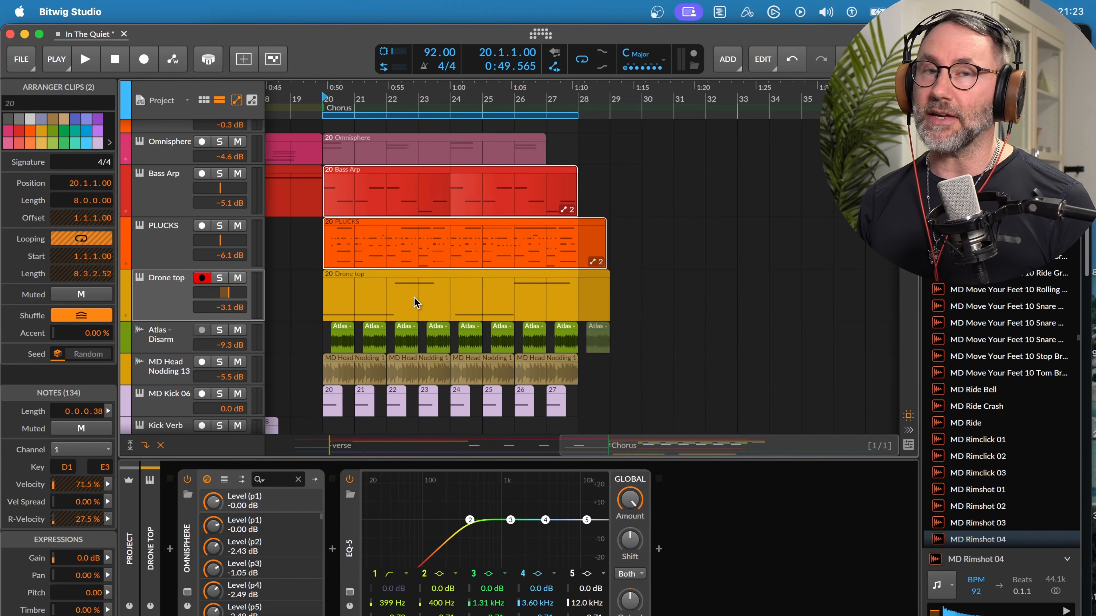
pyautogui.keyDown('shift'); pyautogui.click(417, 302); pyautogui.keyUp('shift')
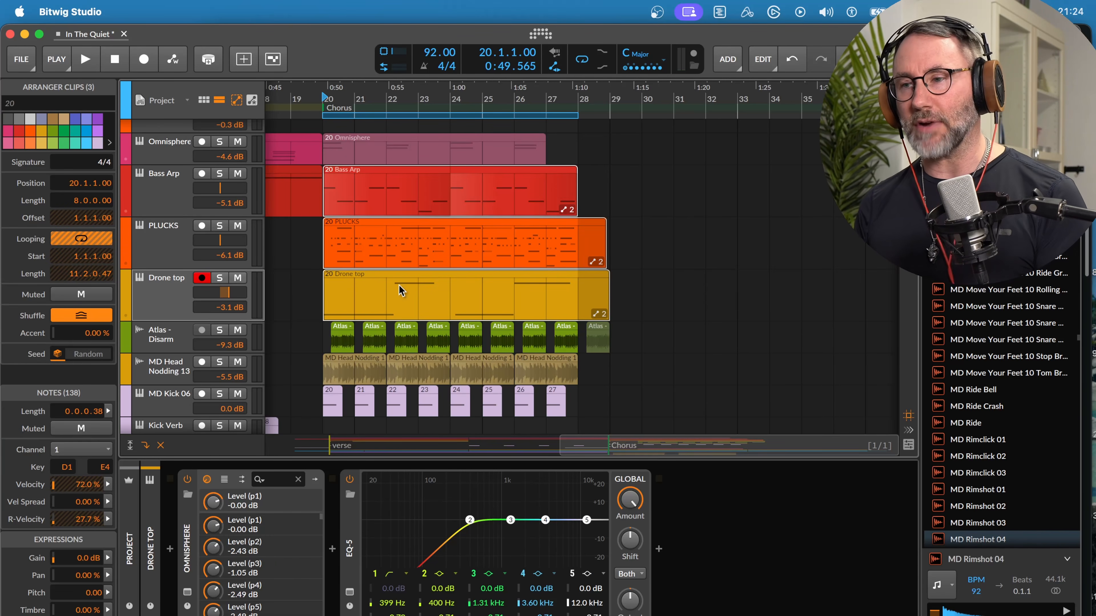
pyautogui.click(419, 208)
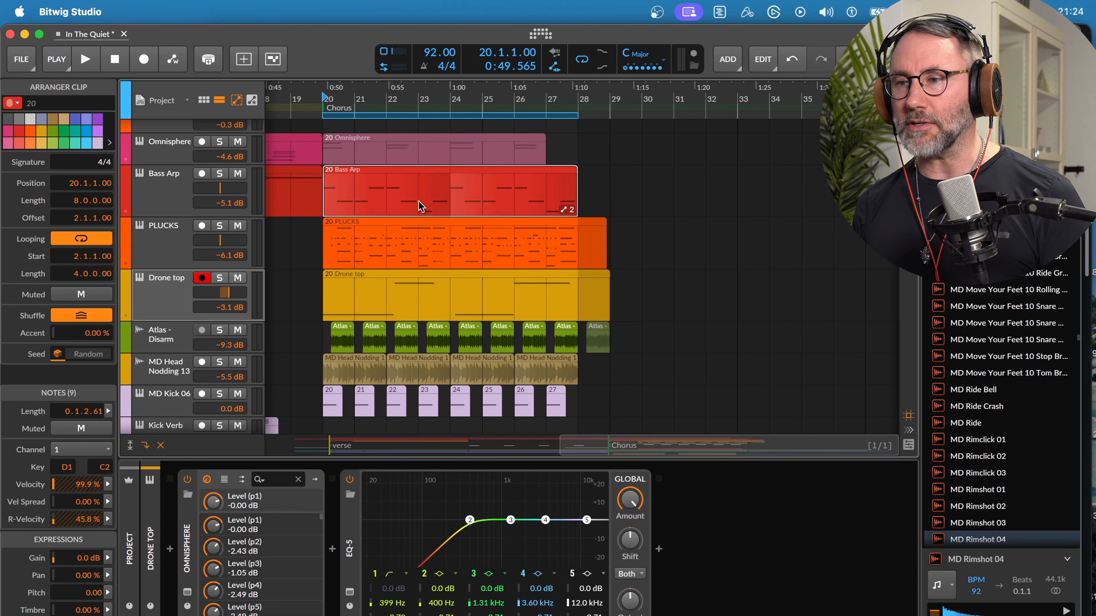
pyautogui.keyDown('shift'); pyautogui.click(405, 252); pyautogui.keyUp('shift')
pyautogui.keyDown('shift'); pyautogui.click(413, 307); pyautogui.keyUp('shift')
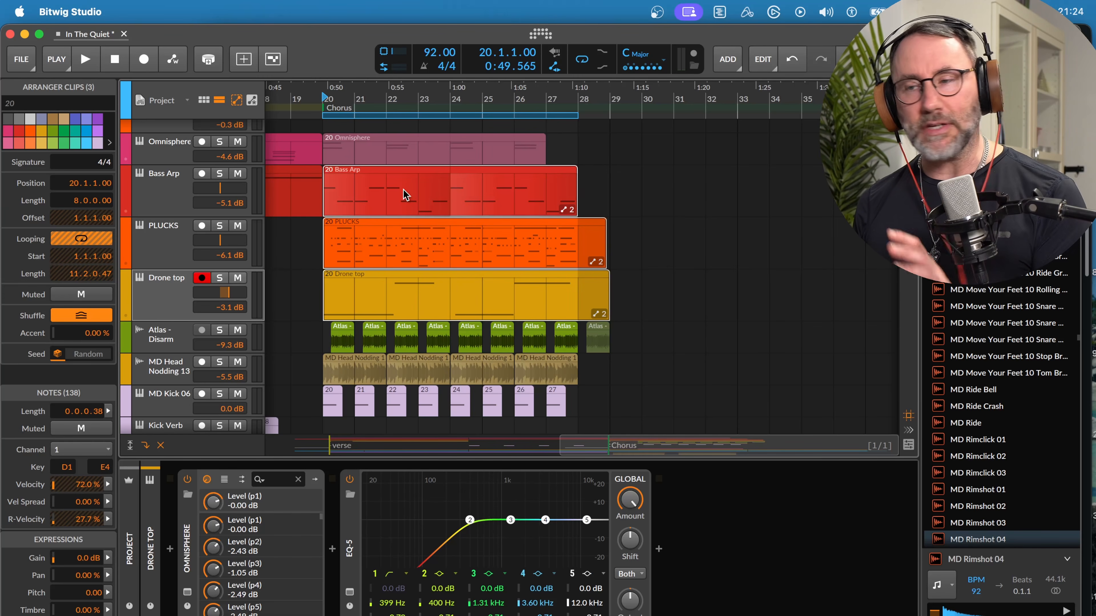
# Open the chorus Bass Arp clip in the note editor and return to the previous editor content that layers all three clips' notes.
pyautogui.doubleClick(412, 195)
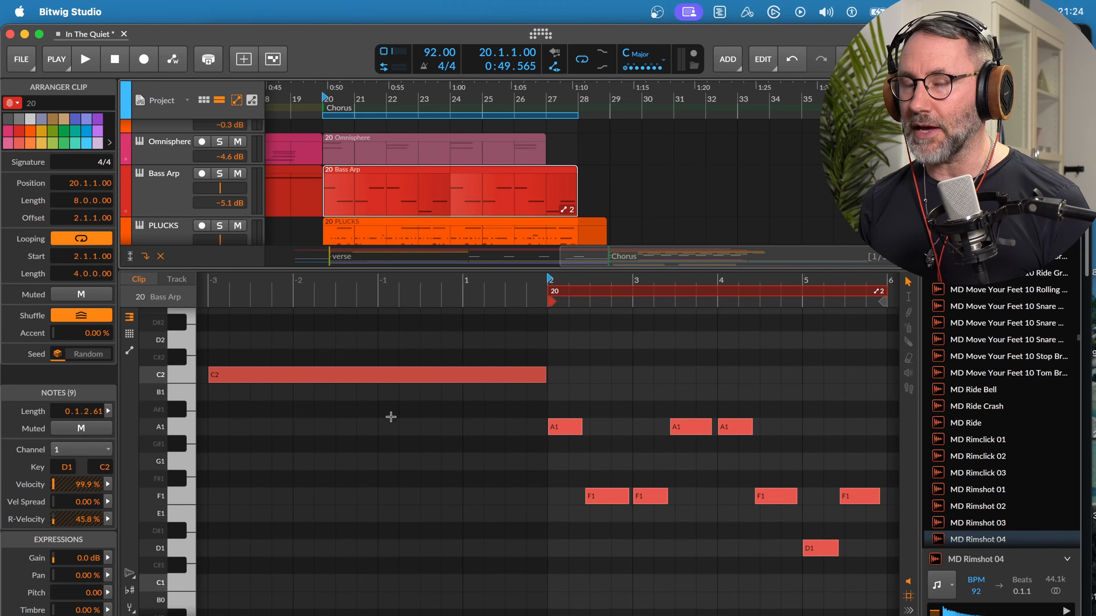
pyautogui.scroll(-3, 391, 417)
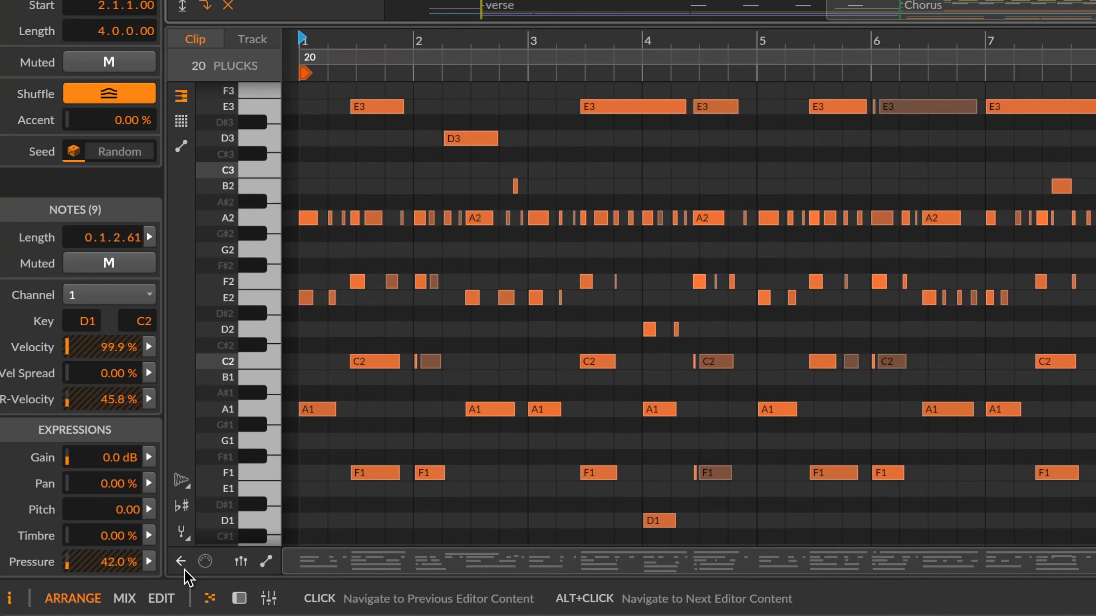
pyautogui.click(181, 562)
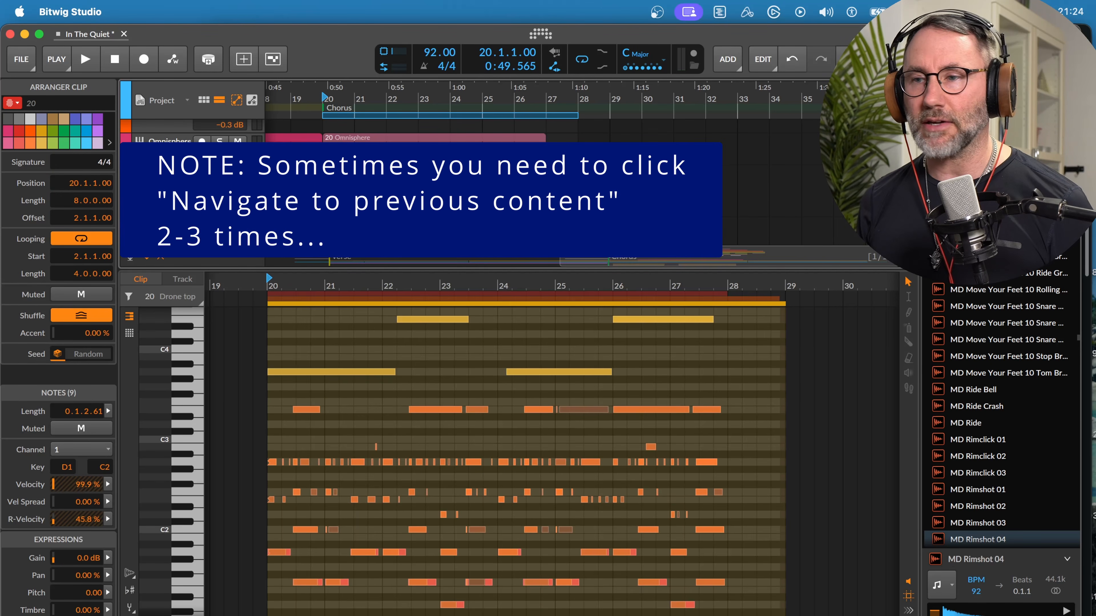
pyautogui.scroll(2, 453, 181)
pyautogui.scroll(-1, 452, 181)
pyautogui.scroll(1, 432, 129)
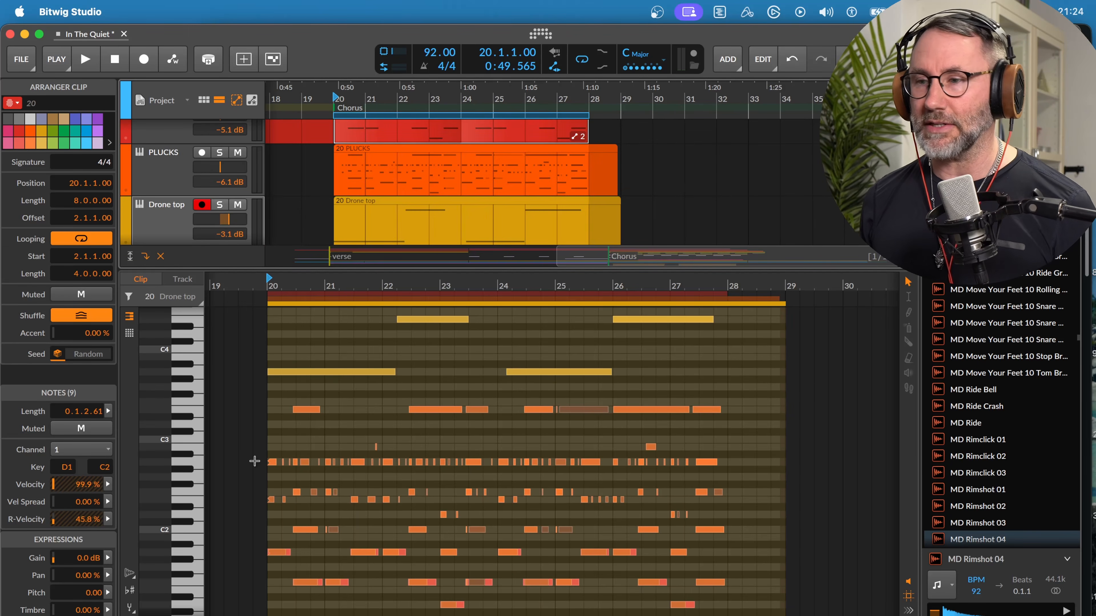
# Make PLUCKS the active layer via its E3 notes and add three rising notes between bars 21 and 22, ending on D4.
pyautogui.click(427, 412)
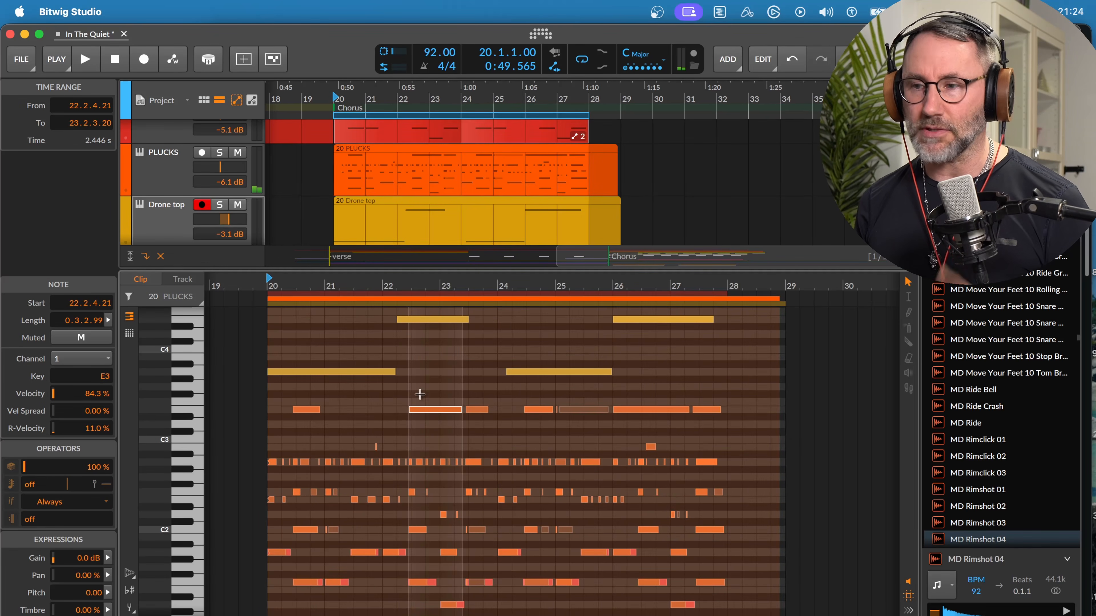
pyautogui.click(307, 410)
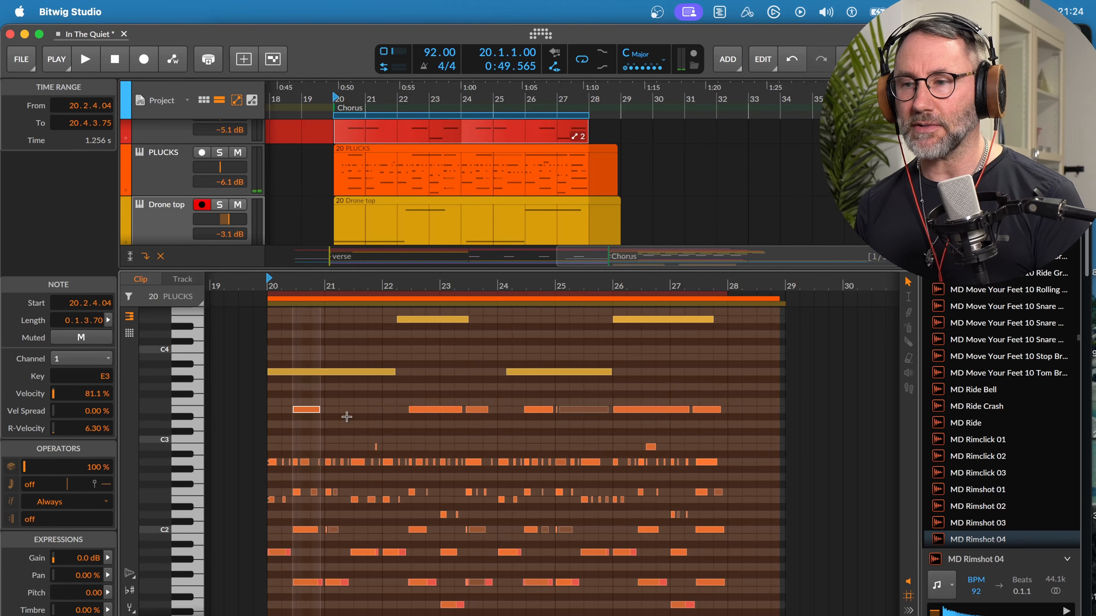
pyautogui.doubleClick(341, 424)
pyautogui.doubleClick(372, 386)
pyautogui.doubleClick(401, 335)
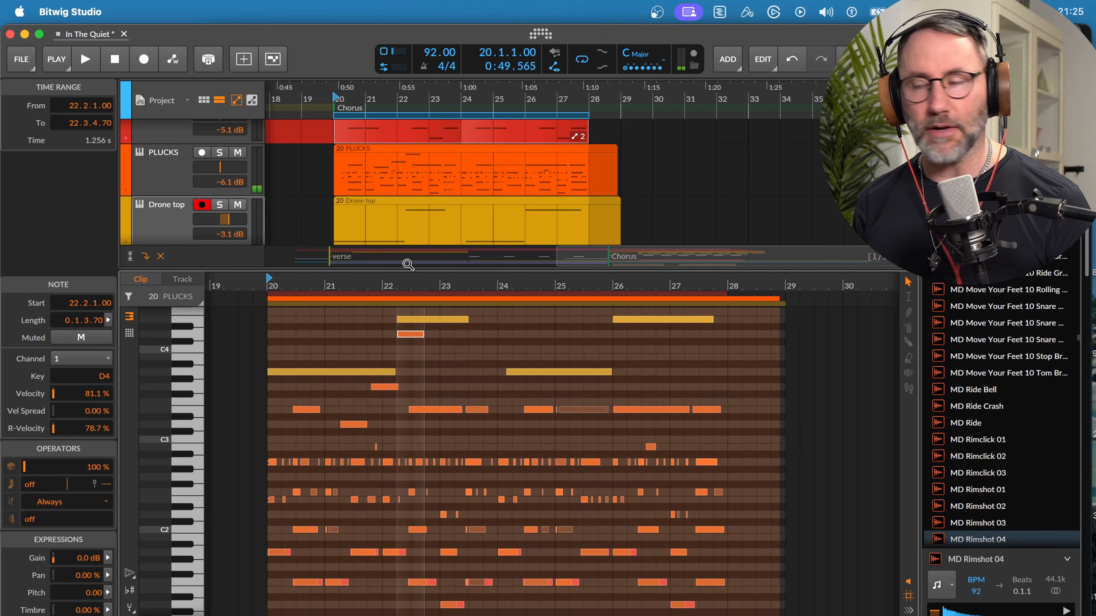
# Play the chorus from bar 20 to hear the added PLUCKS notes, and delete the upper two of them near bar 22.
pyautogui.press('space')
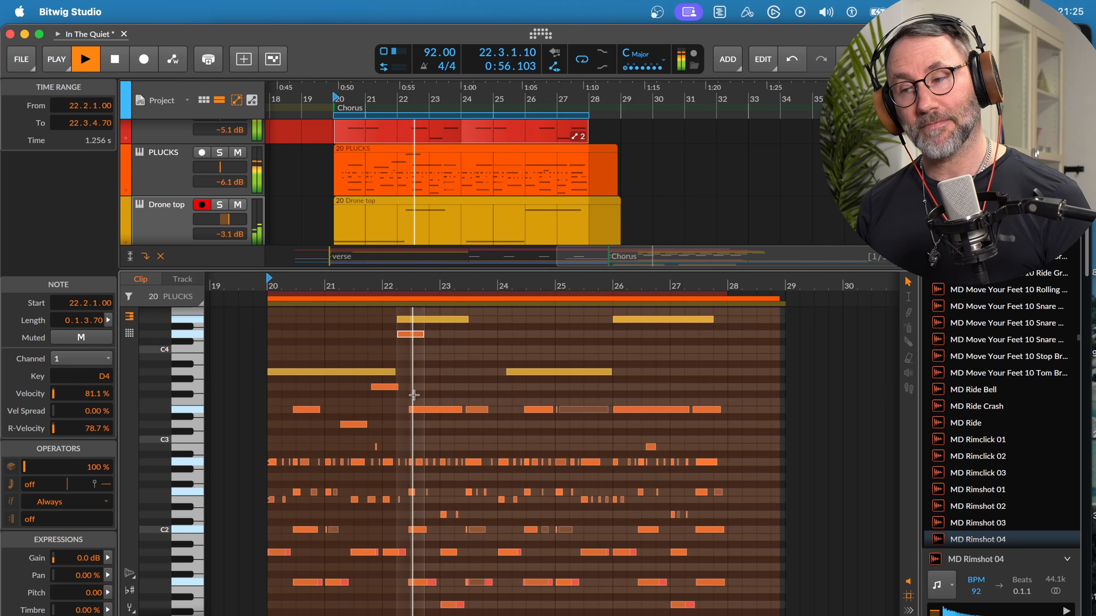
pyautogui.press('space')
pyautogui.doubleClick(414, 334)
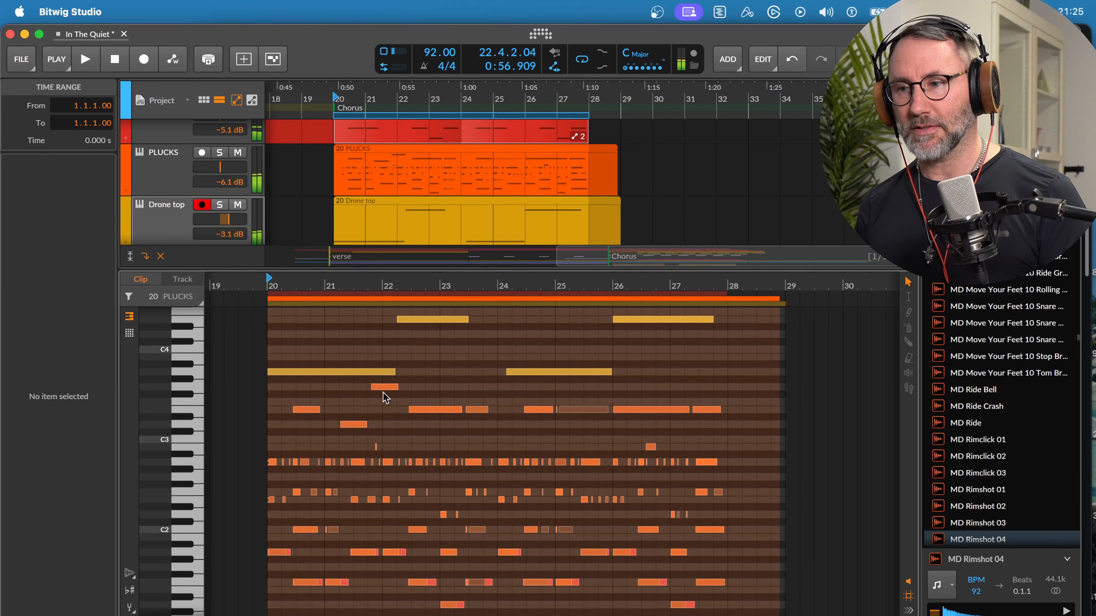
pyautogui.doubleClick(385, 386)
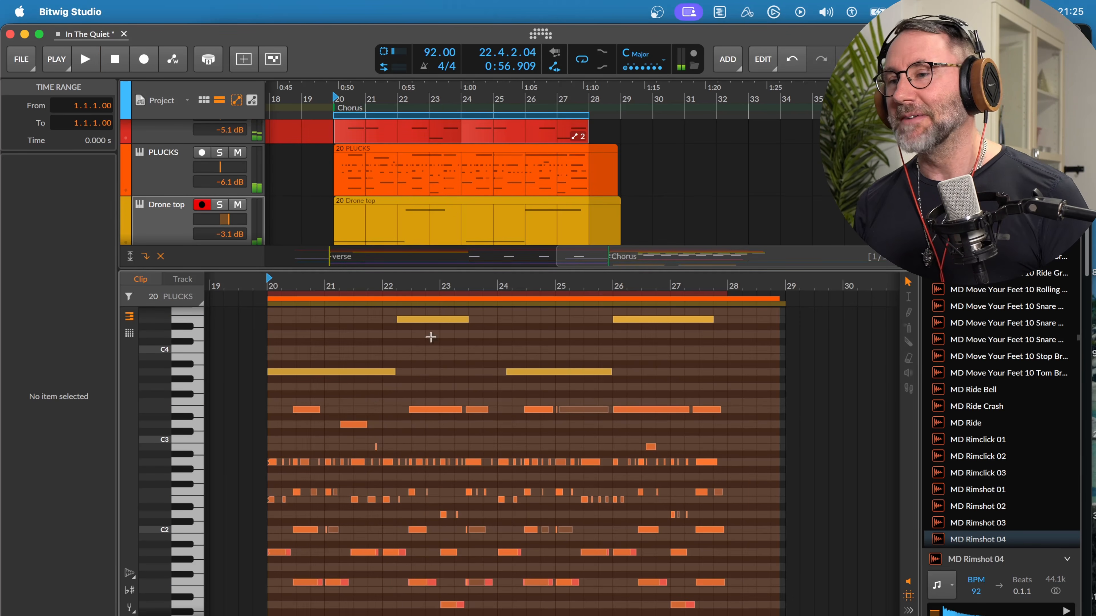
# Make Drone top the active layer, draw a test note from just after bar 21 up to the next note's start, and delete it.
pyautogui.click(351, 373)
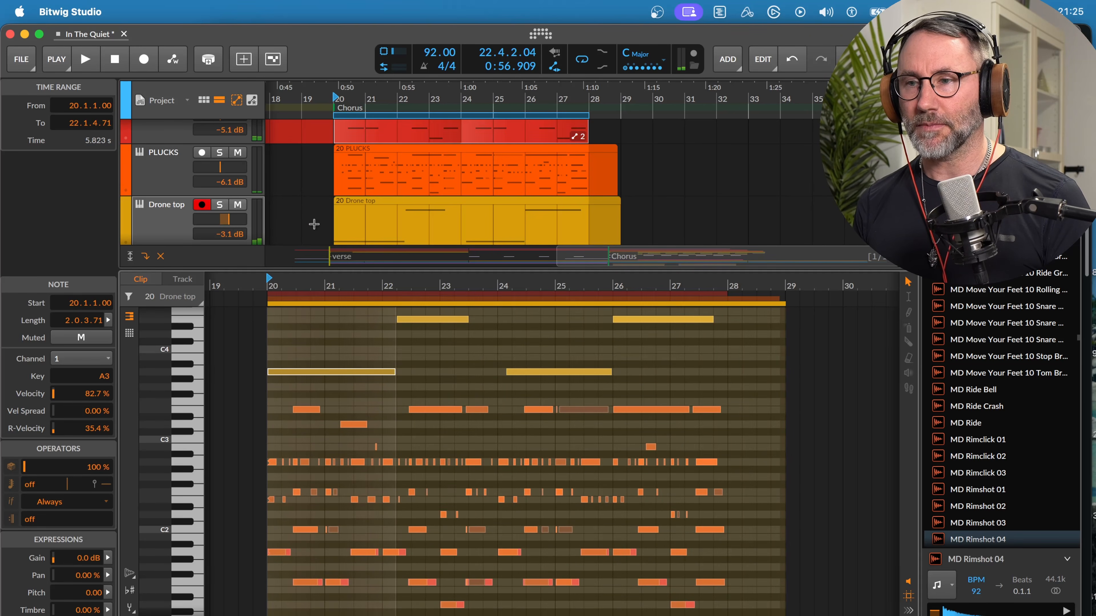
pyautogui.doubleClick(332, 336)
pyautogui.moveTo(454, 337); pyautogui.dragTo(396, 336)
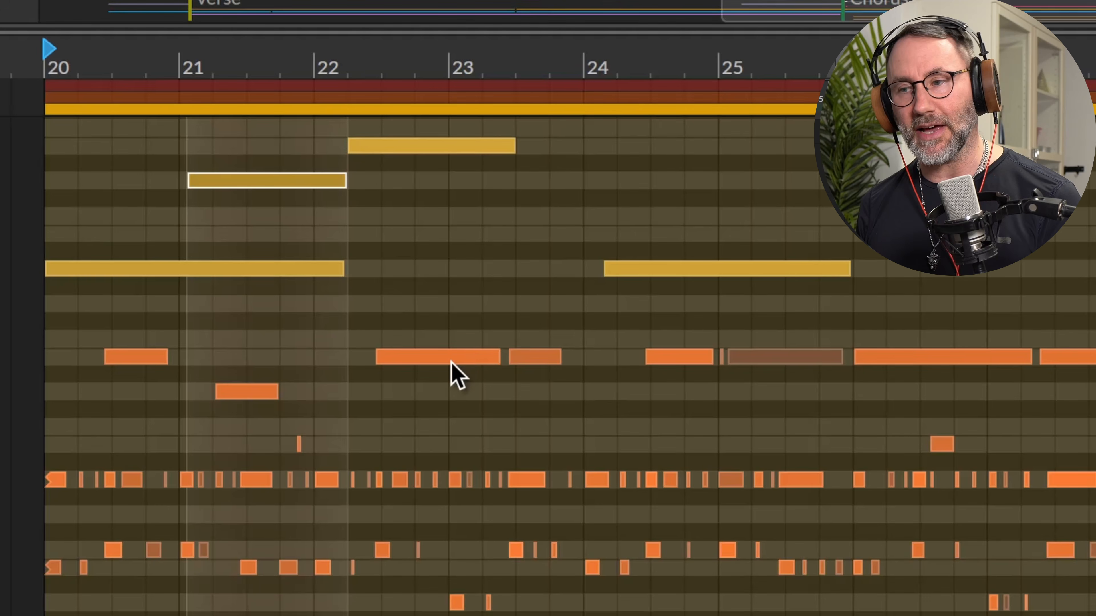
pyautogui.press('Delete')
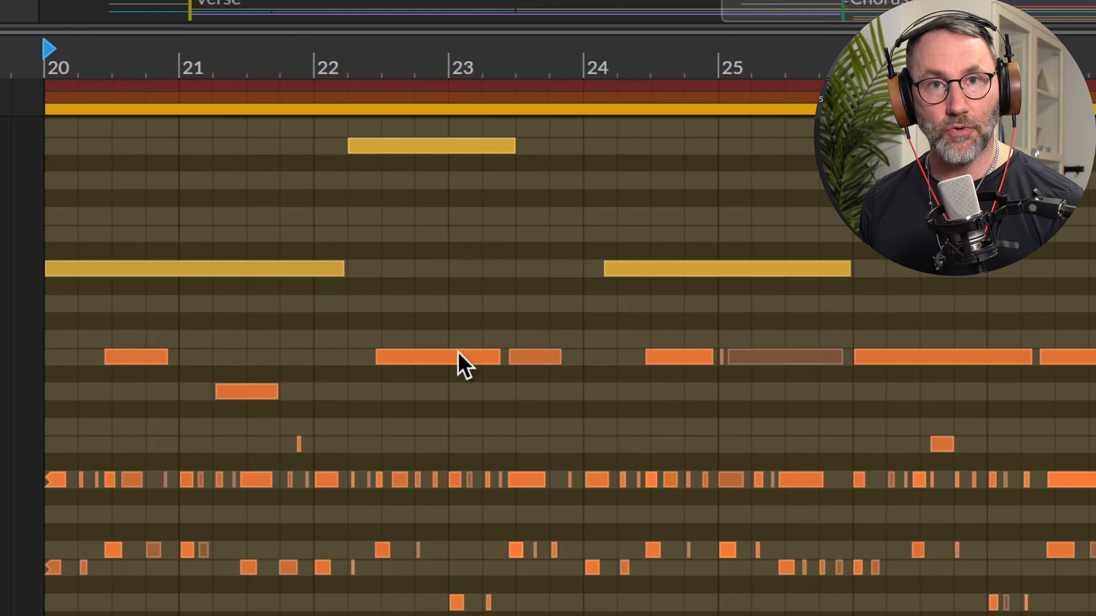
# Make PLUCKS the active layer via its long E3 note and add two notes below it from around bar 23.
pyautogui.click(444, 353)
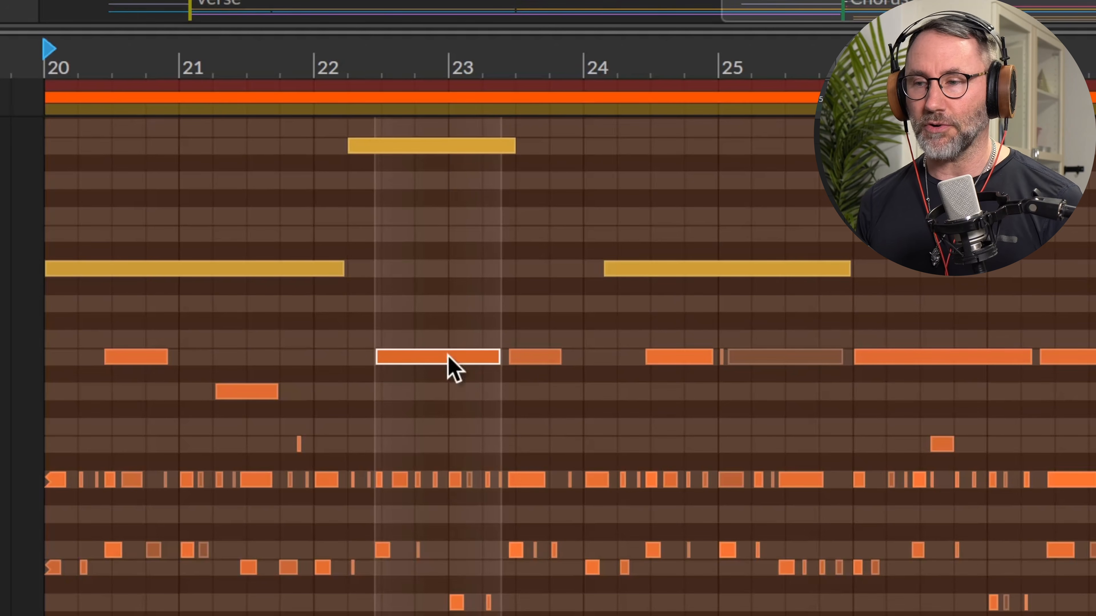
pyautogui.doubleClick(460, 425)
pyautogui.doubleClick(479, 391)
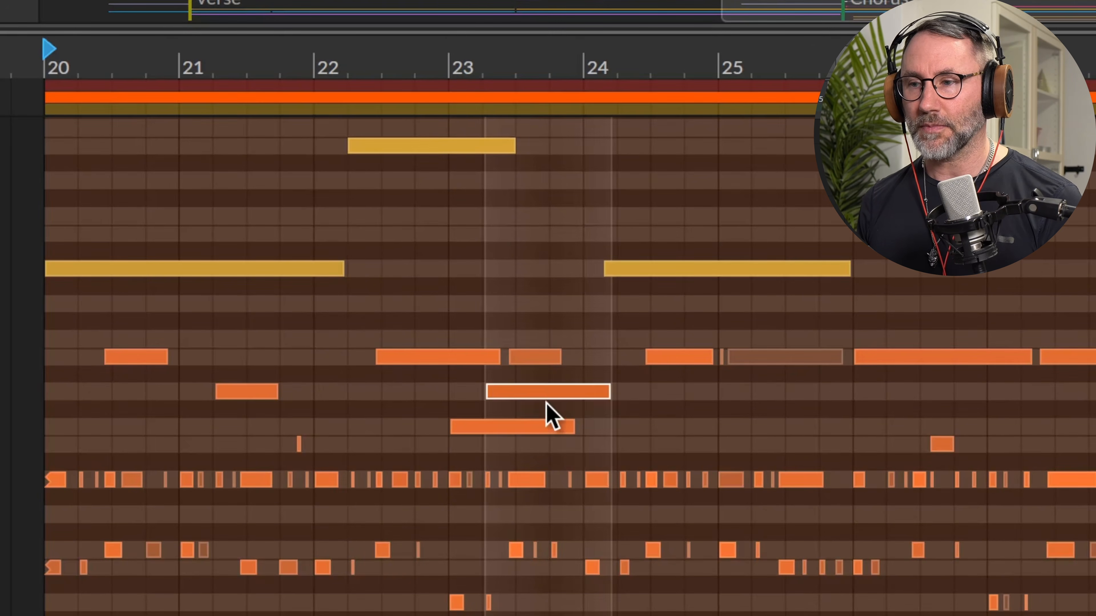
# Delete the two added PLUCKS notes between bars 23 and 24, and delete and restore the Drone top note starting after bar 22.
pyautogui.doubleClick(548, 391)
pyautogui.doubleClick(531, 426)
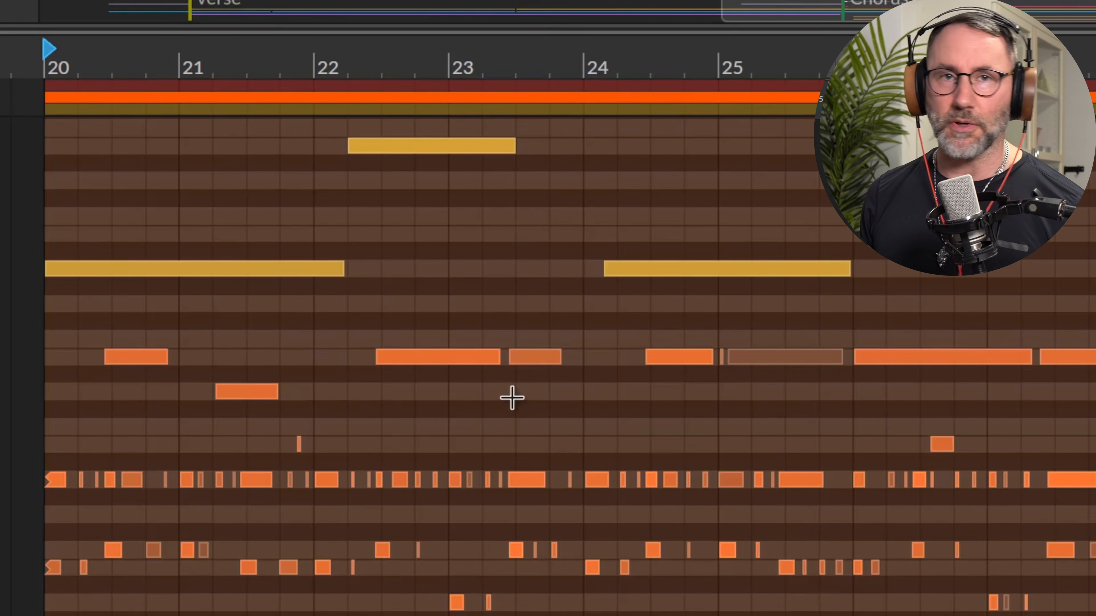
pyautogui.doubleClick(433, 147)
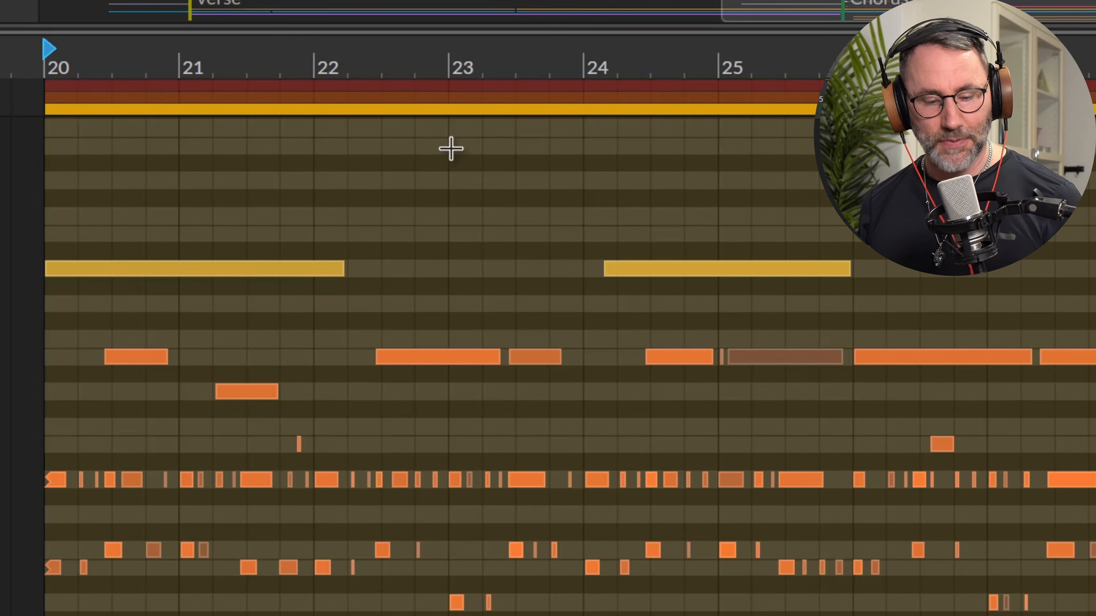
pyautogui.hotkey('ctrl', 'z')
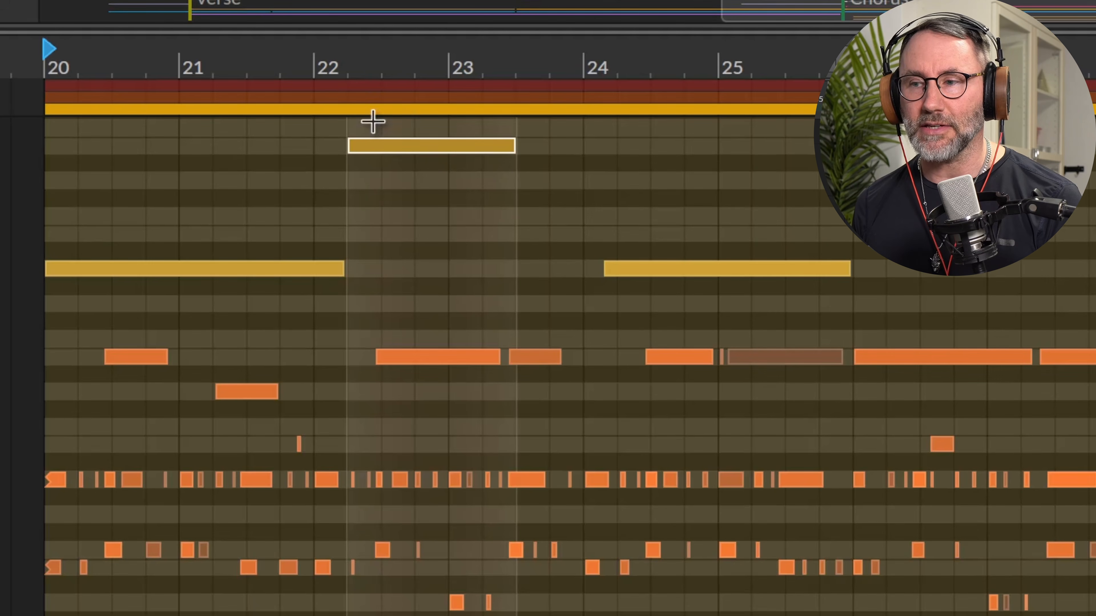
# Make Bass Arp, PLUCKS and Drone top active in turn, and restrict editing to the active layer with PLUCKS chosen.
pyautogui.click(325, 85)
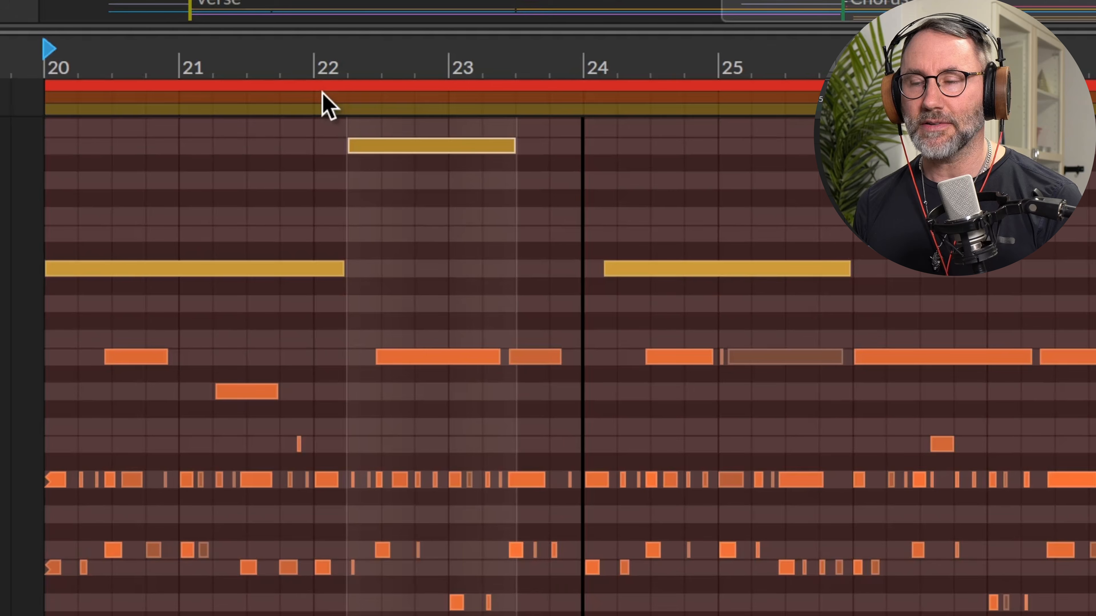
pyautogui.click(323, 98)
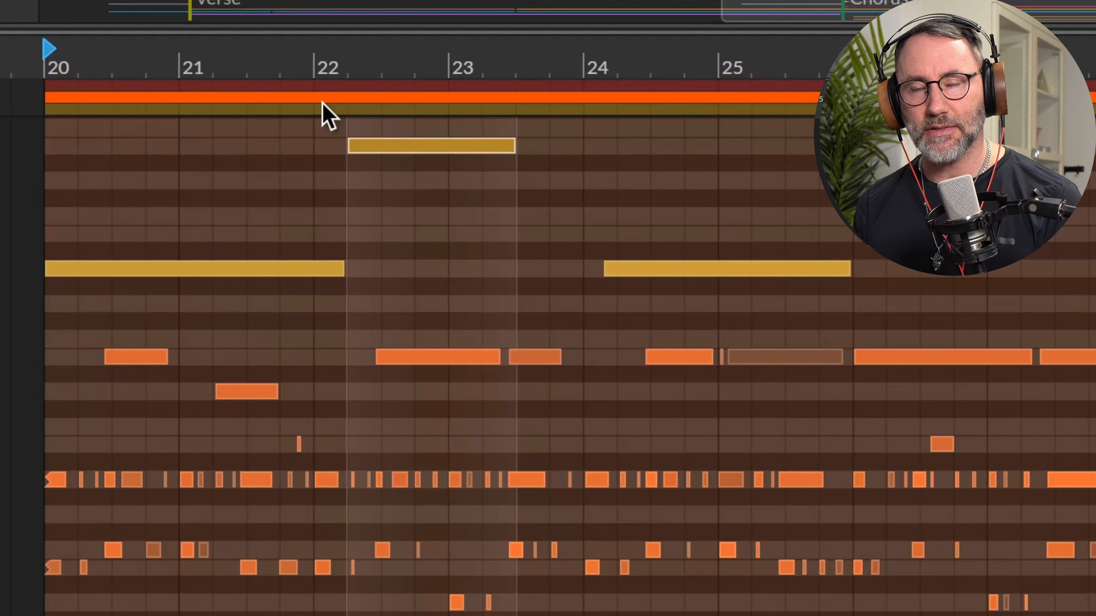
pyautogui.click(323, 109)
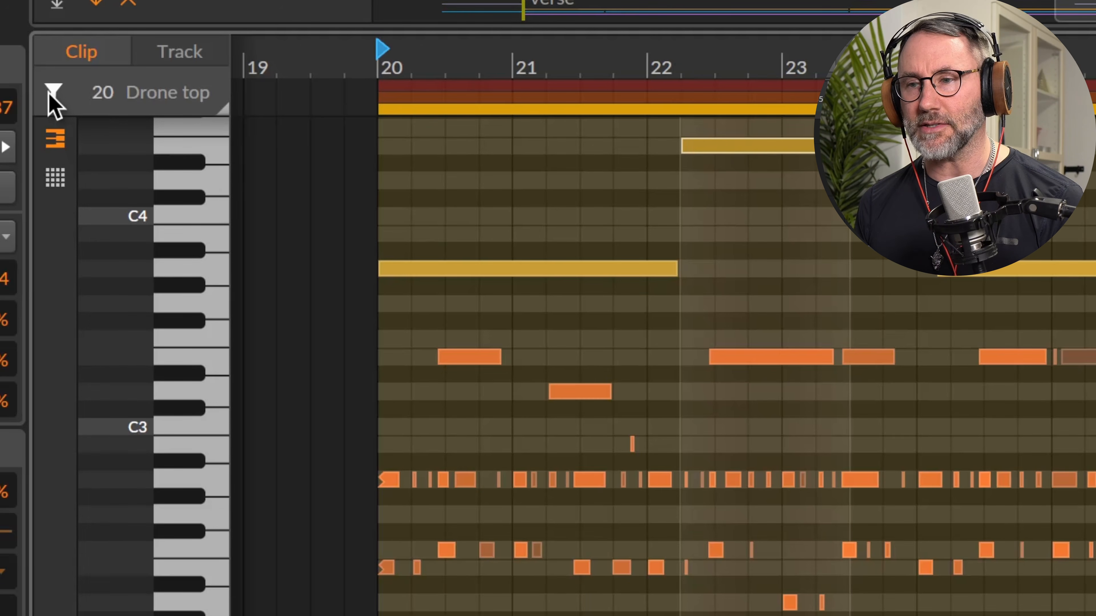
pyautogui.click(54, 100)
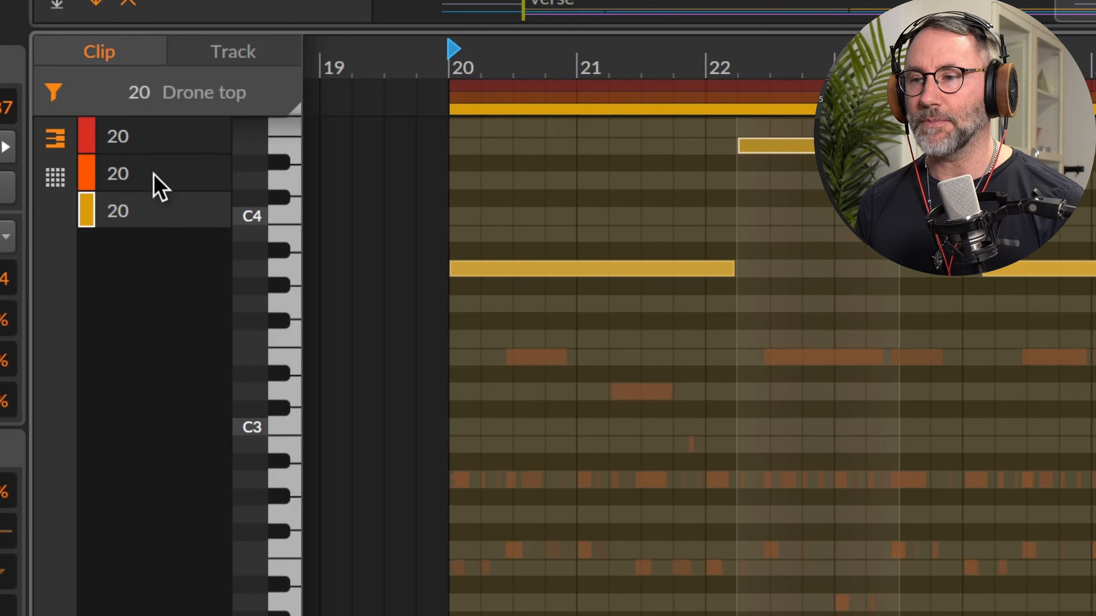
pyautogui.click(147, 180)
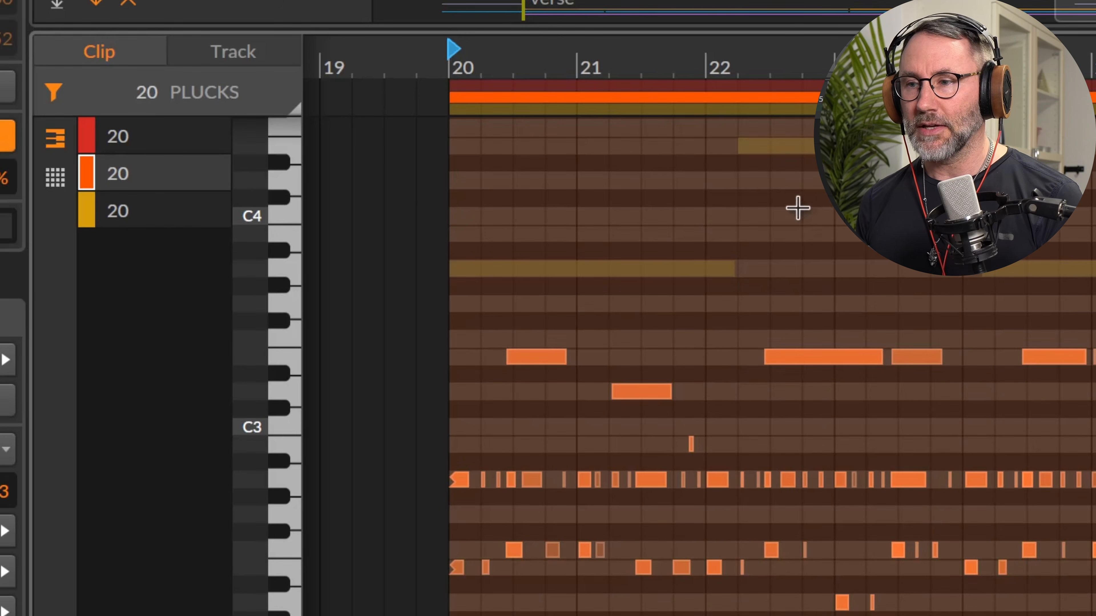
# Add one E4 and two A3 notes to PLUCKS over the dimmed Drone top notes, and delete all three.
pyautogui.doubleClick(807, 142)
pyautogui.doubleClick(605, 271)
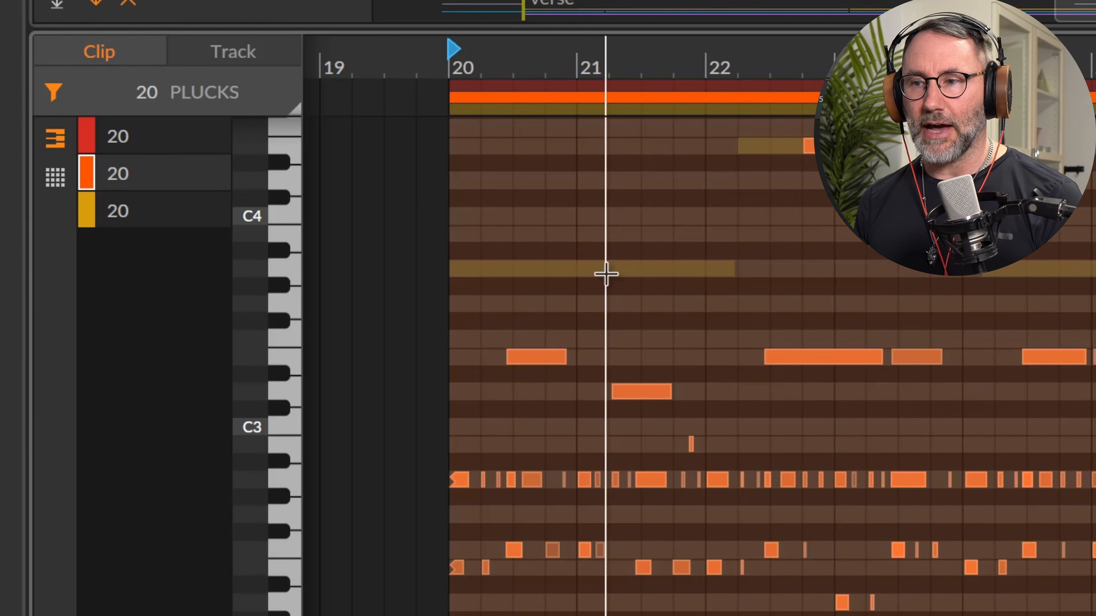
pyautogui.doubleClick(520, 269)
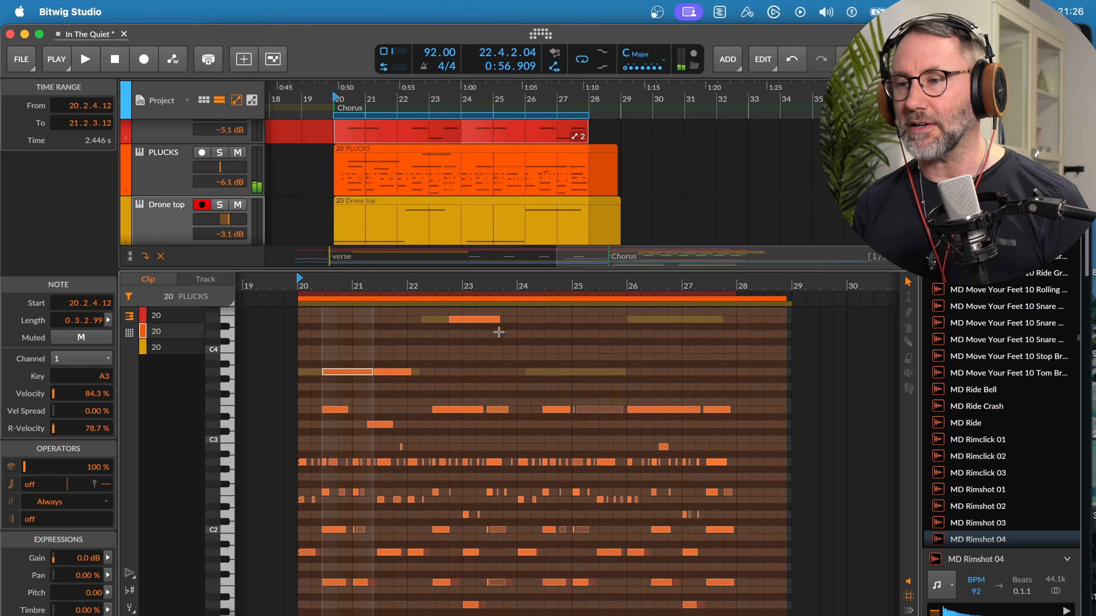
pyautogui.moveTo(523, 314); pyautogui.dragTo(330, 400)
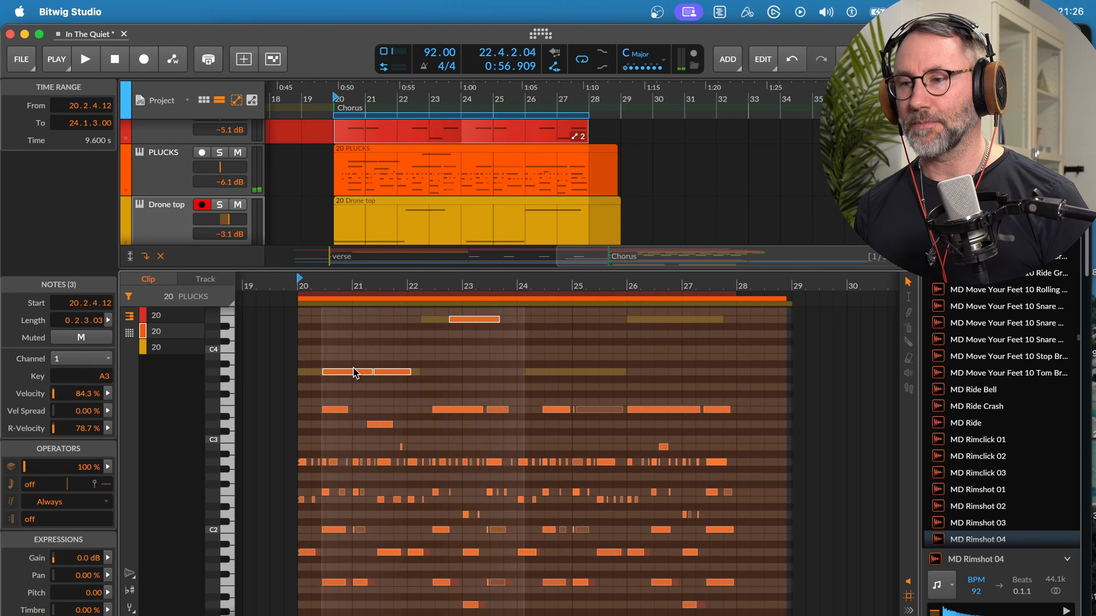
pyautogui.press('Delete')
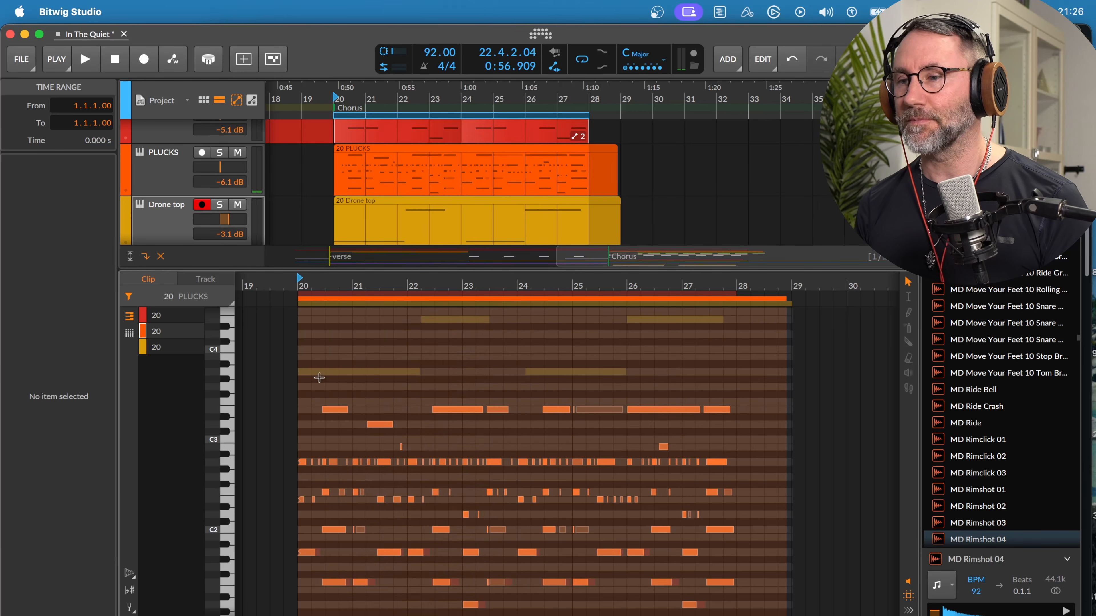
# Add three short A3 notes to PLUCKS over the first Drone top note, at bar 20, bar 21 and beat 21.4.
pyautogui.doubleClick(303, 373)
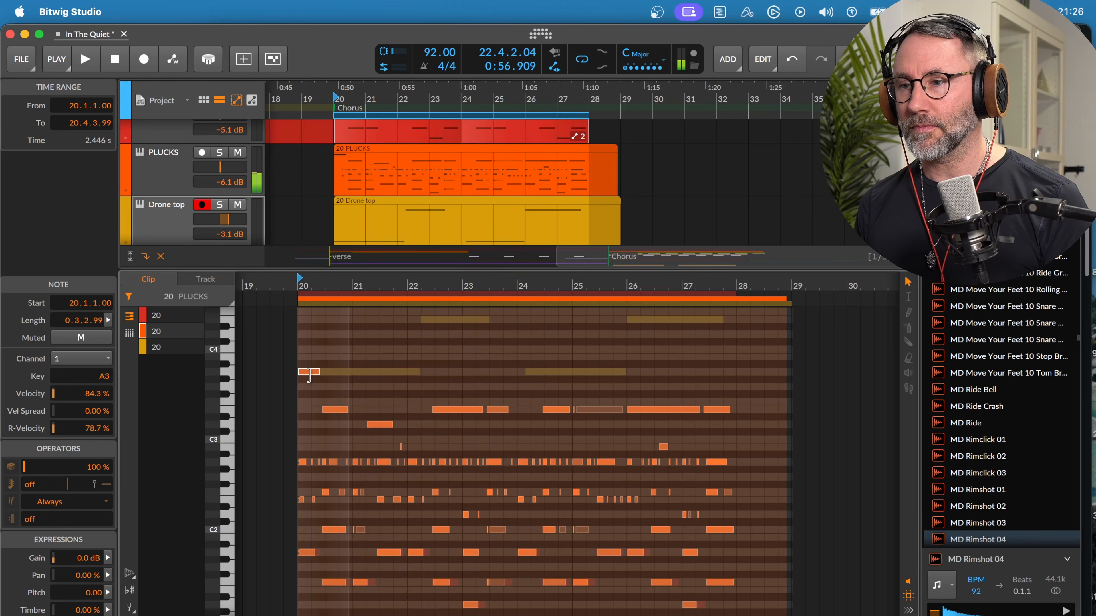
pyautogui.doubleClick(356, 371)
pyautogui.doubleClick(394, 371)
# Play the chorus from bar 20 and delete the three short A3 PLUCKS notes, stopping playback around bar 24.
pyautogui.press('space')
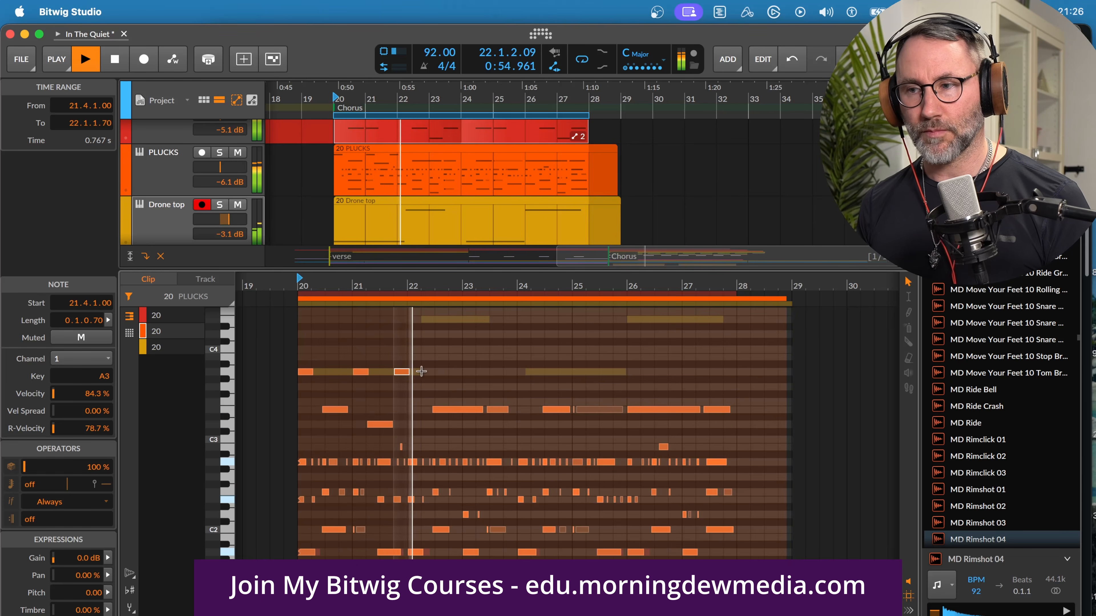
pyautogui.moveTo(418, 355); pyautogui.dragTo(299, 397)
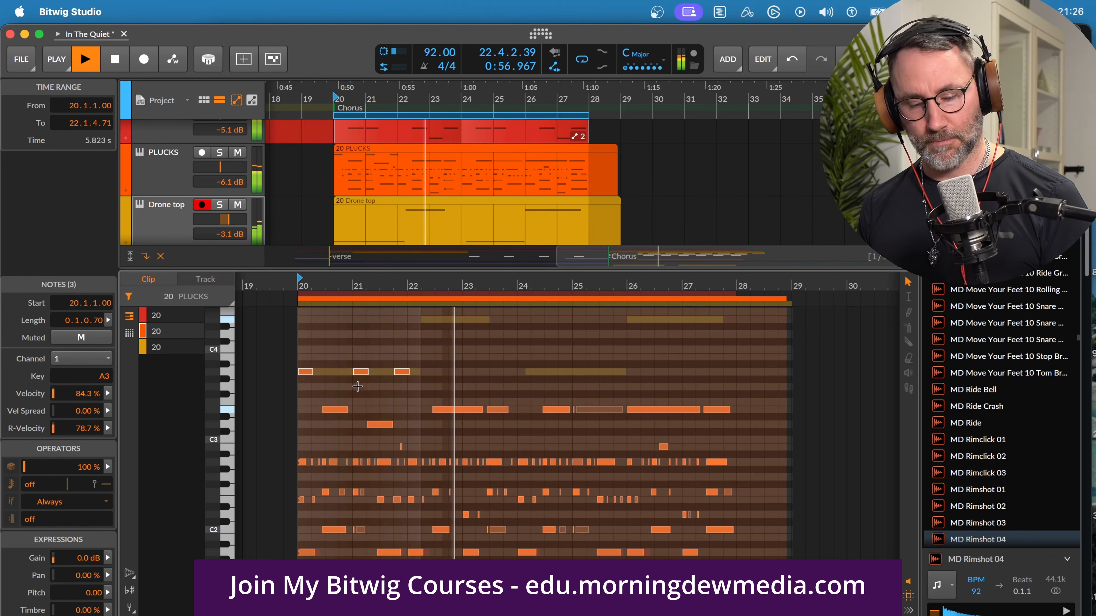
pyautogui.press('Delete')
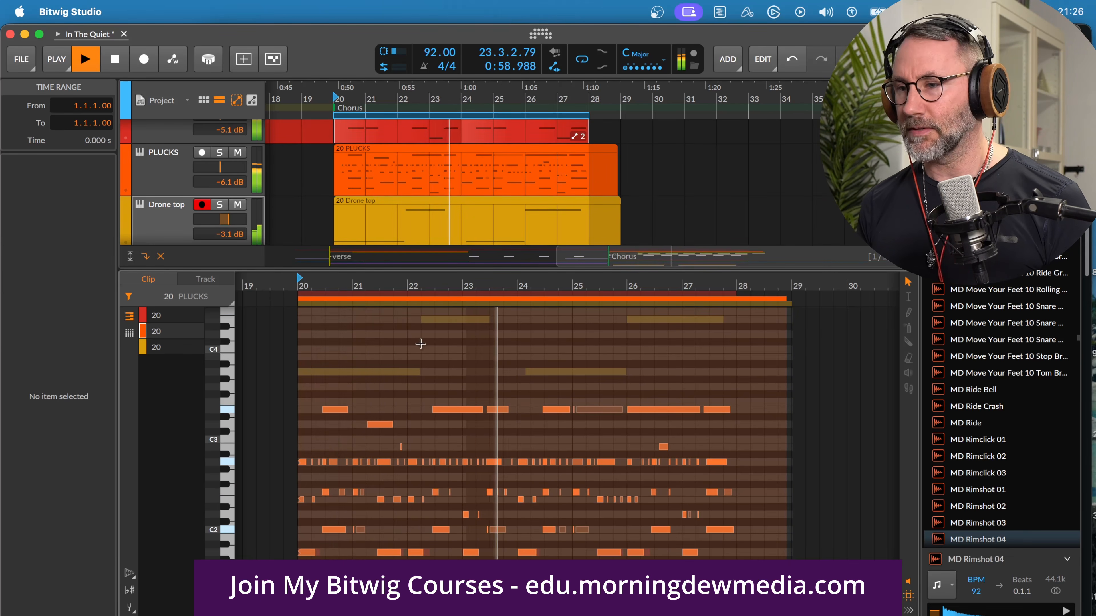
pyautogui.press('space')
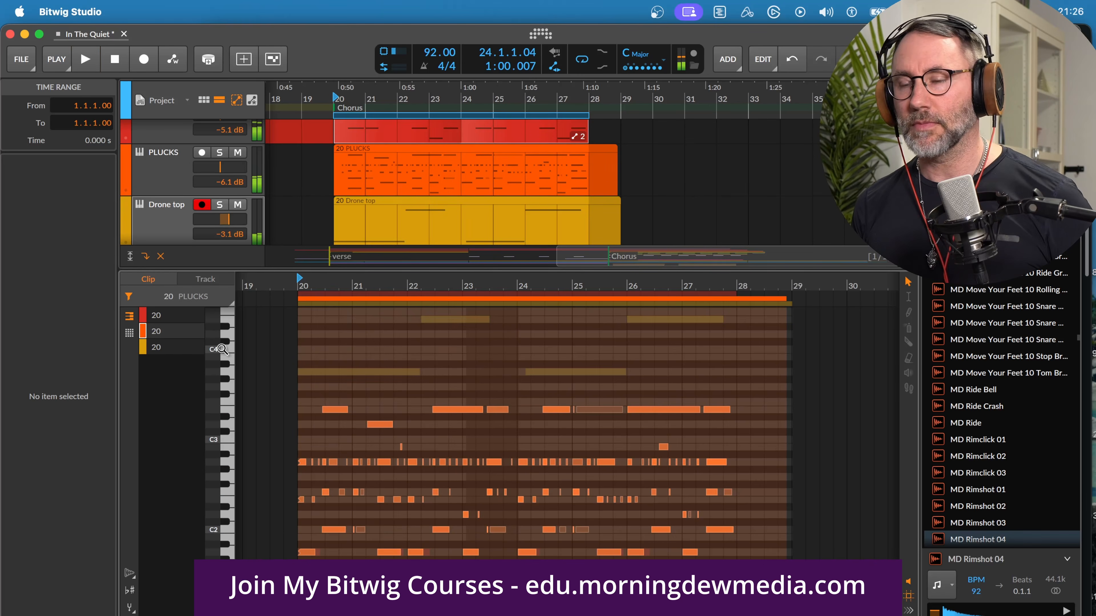
# Make Bass Arp the active layer, add four rising notes from E3 to D4 between bars 21 and 23, and delete them.
pyautogui.click(179, 319)
pyautogui.doubleClick(361, 410)
pyautogui.doubleClick(396, 379)
pyautogui.doubleClick(417, 347)
pyautogui.doubleClick(449, 334)
pyautogui.moveTo(497, 318); pyautogui.dragTo(360, 414)
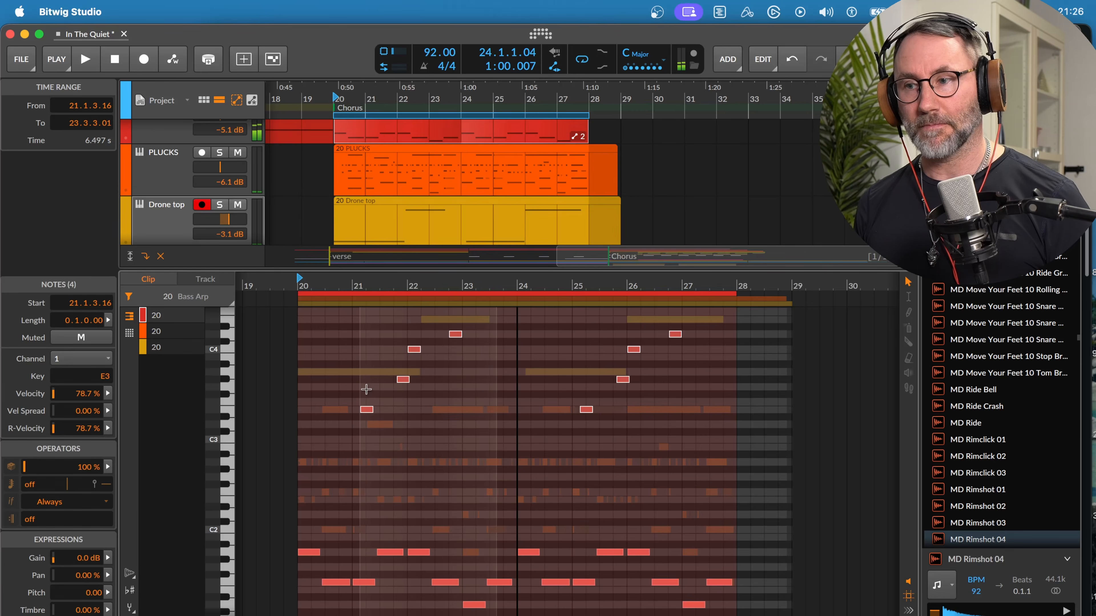
pyautogui.press('BackSpace')
# Add three Bass Arp notes at A3 over the first dimmed Drone top note between bars 20 and 22, and delete them.
pyautogui.doubleClick(328, 372)
pyautogui.doubleClick(363, 372)
pyautogui.doubleClick(396, 372)
pyautogui.moveTo(430, 357); pyautogui.dragTo(327, 394)
pyautogui.press('BackSpace')
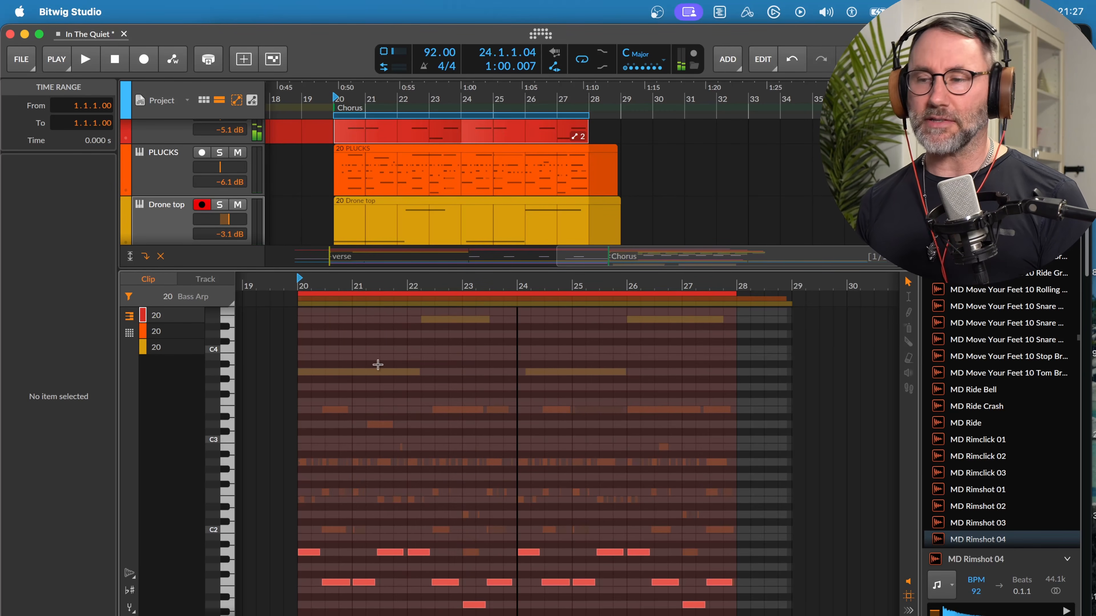
# Switch the active layer to PLUCKS and back to Bass Arp, and enlarge the note editor to full height without the device panel.
pyautogui.click(392, 300)
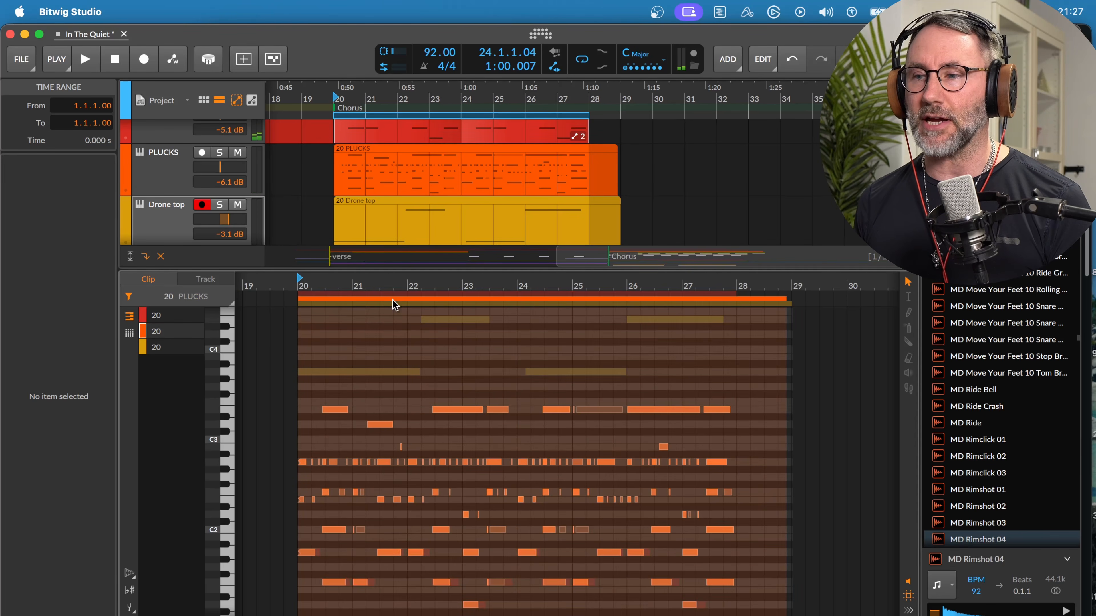
pyautogui.click(397, 295)
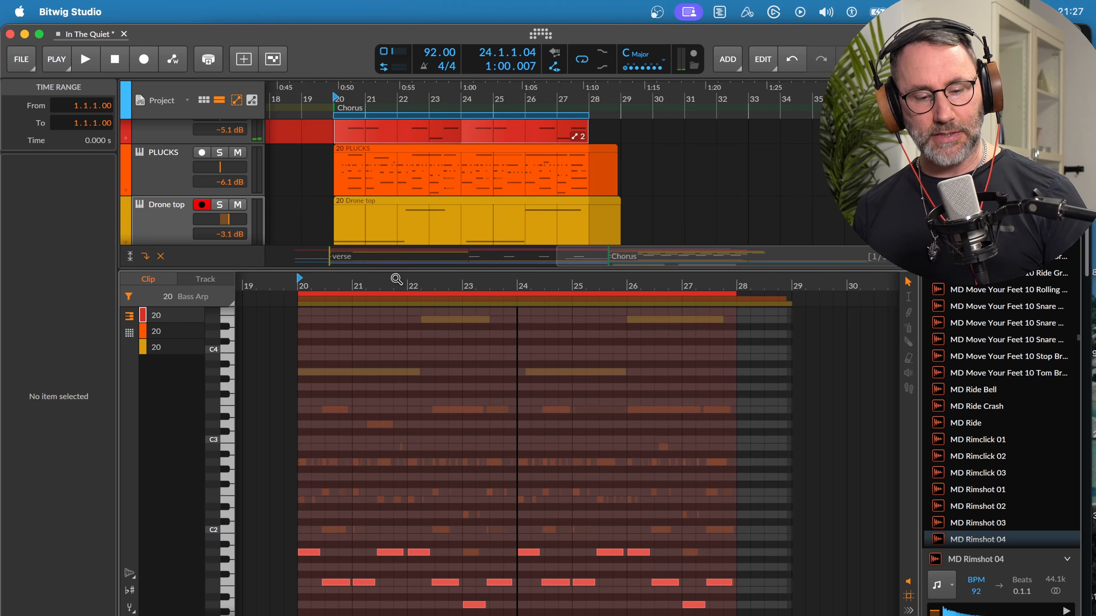
pyautogui.hotkey('alt', '3')
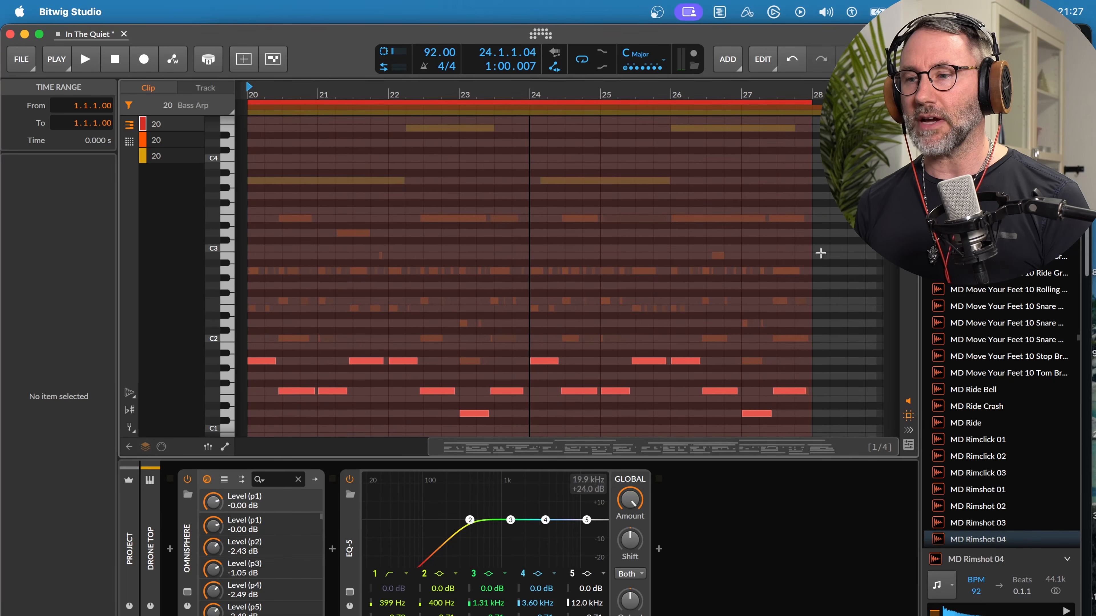
pyautogui.press('d')
pyautogui.press('d')
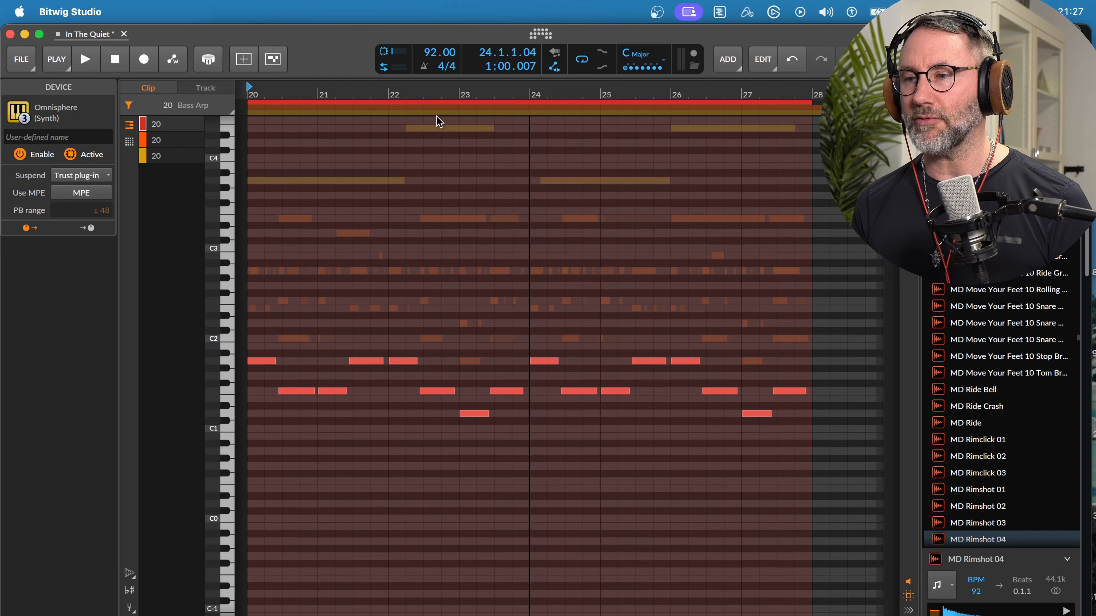
# Switch the active layer to PLUCKS and back to Bass Arp, and make the notes of all layers editable again.
pyautogui.click(301, 112)
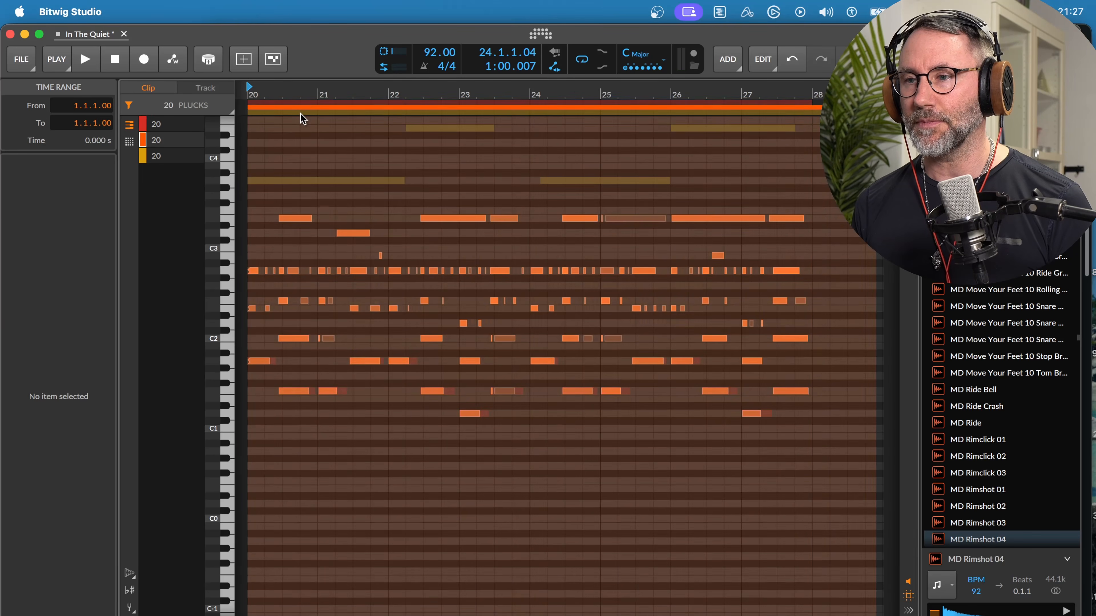
pyautogui.click(303, 103)
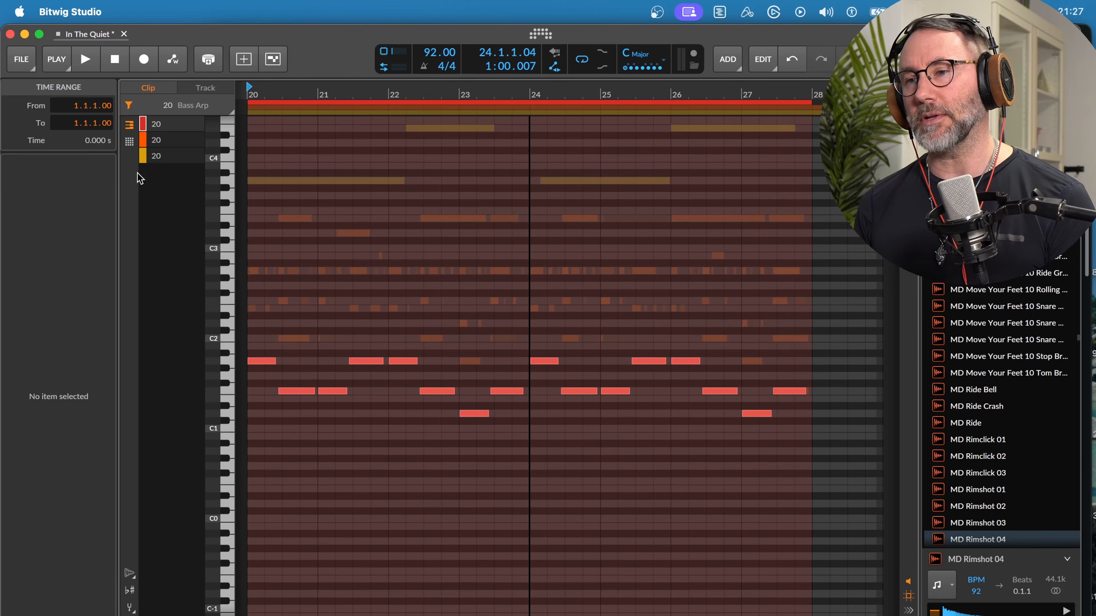
pyautogui.click(129, 106)
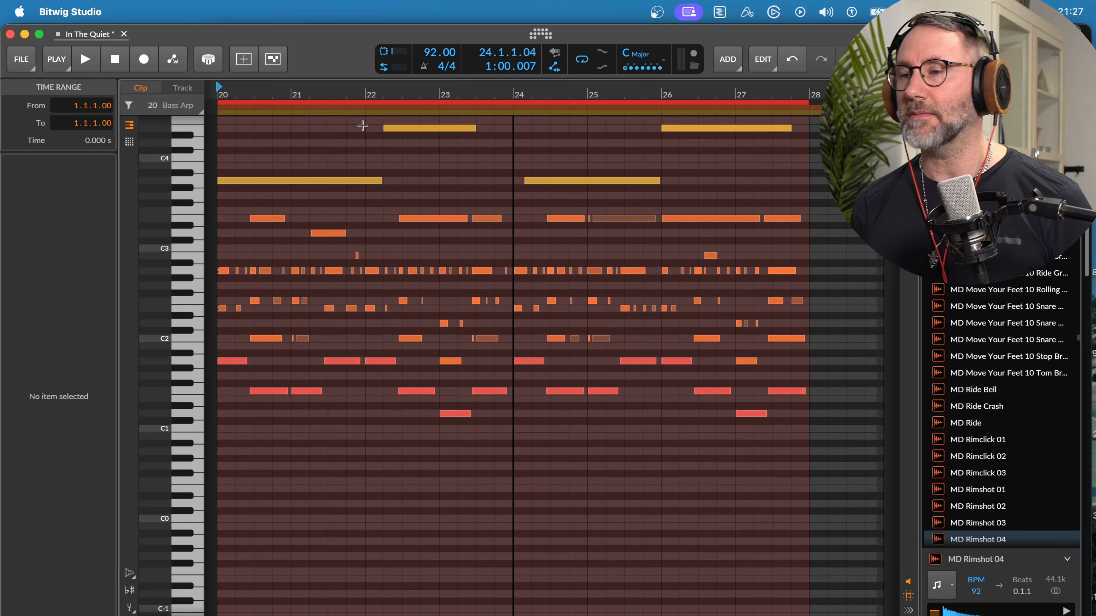
# Make PLUCKS the active layer and add two short rising notes, B3 and C#4, around bar 21.
pyautogui.click(326, 110)
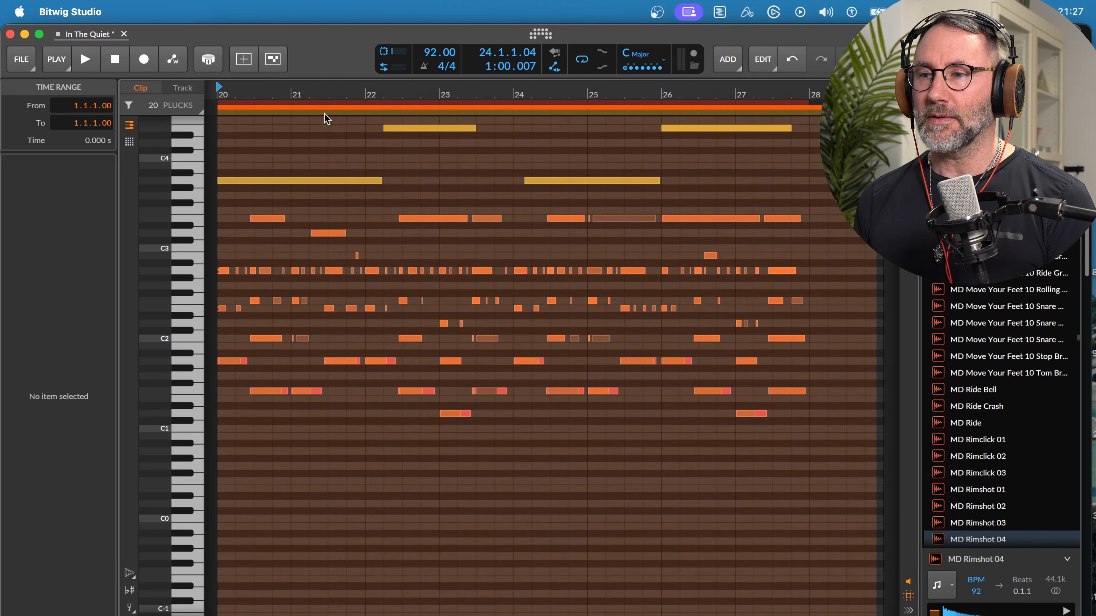
pyautogui.click(326, 109)
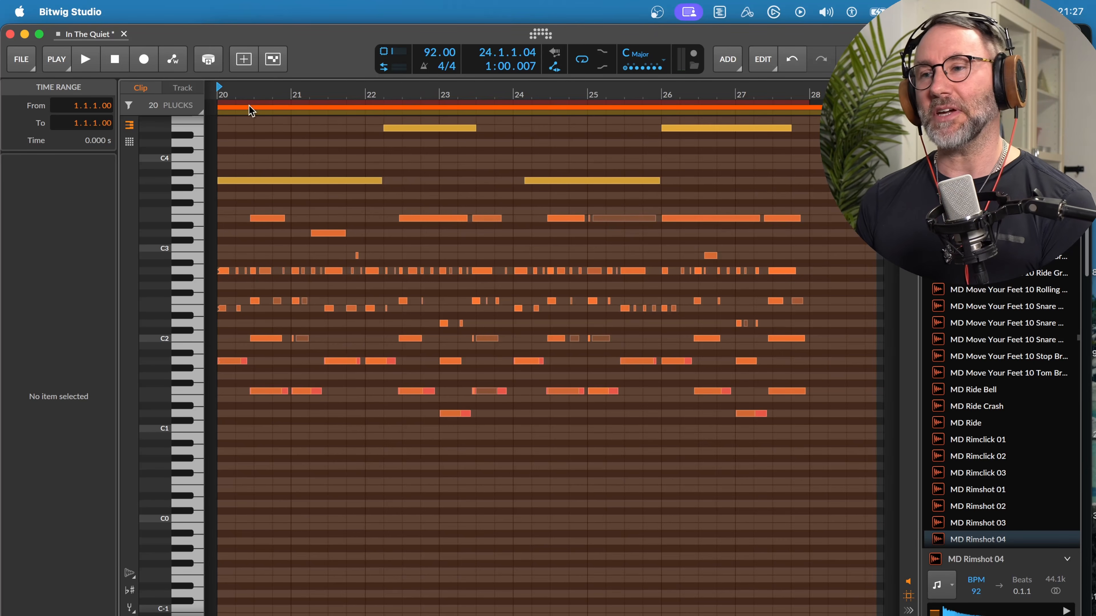
pyautogui.click(283, 165)
pyautogui.click(315, 150)
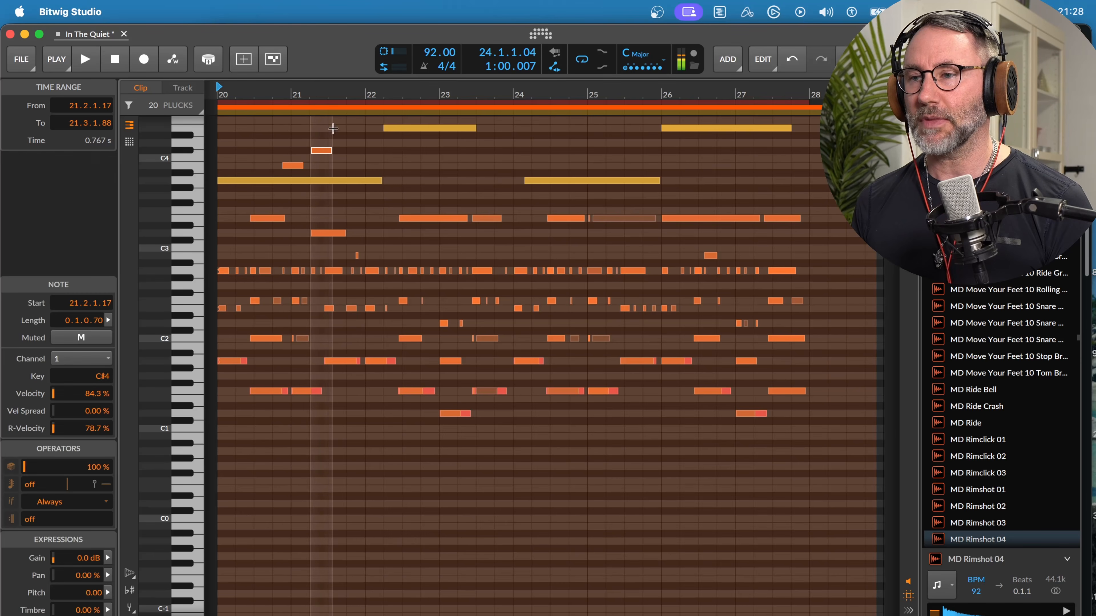
# Make Bass Arp the active layer, add D4 and B3 notes near bar 22, and delete them together with the two added PLUCKS notes.
pyautogui.click(344, 102)
pyautogui.doubleClick(351, 143)
pyautogui.doubleClick(366, 166)
pyautogui.click(394, 143)
pyautogui.moveTo(386, 143); pyautogui.dragTo(276, 168)
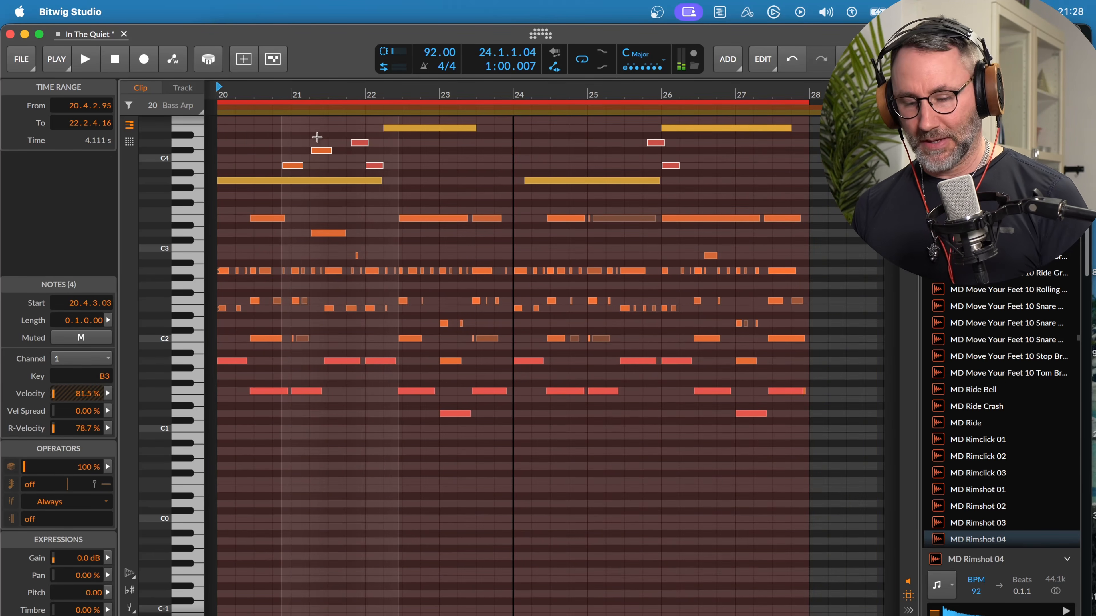
pyautogui.press('Delete')
# Try a Drone top A#3 note from just before bar 21 in place of the opening A3 note, and undo both edits.
pyautogui.doubleClick(284, 176)
pyautogui.doubleClick(311, 182)
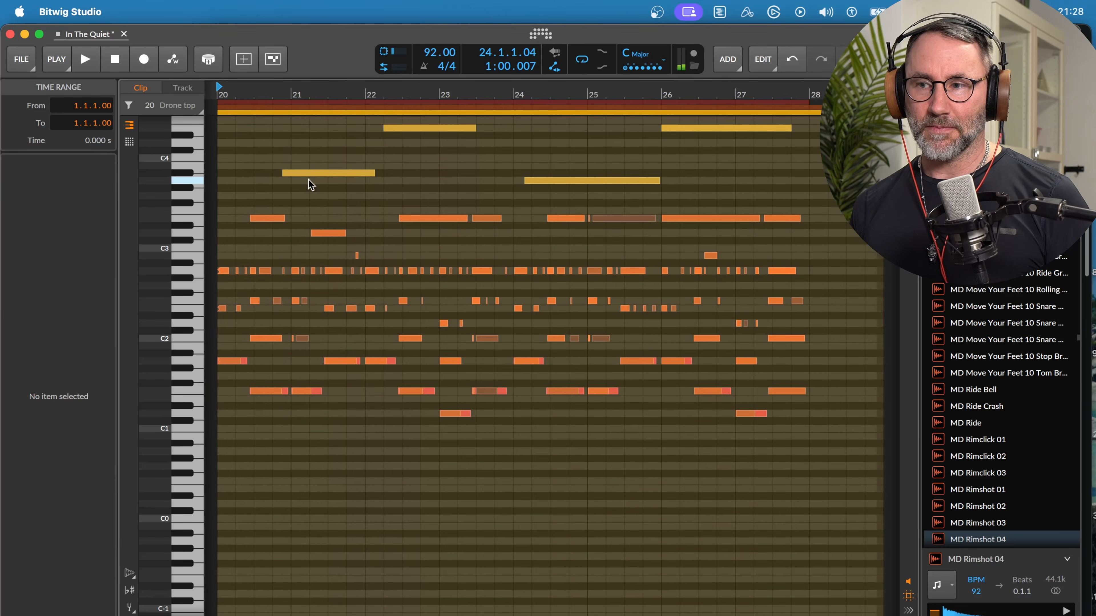
pyautogui.press('super+z')
pyautogui.press('super+z')
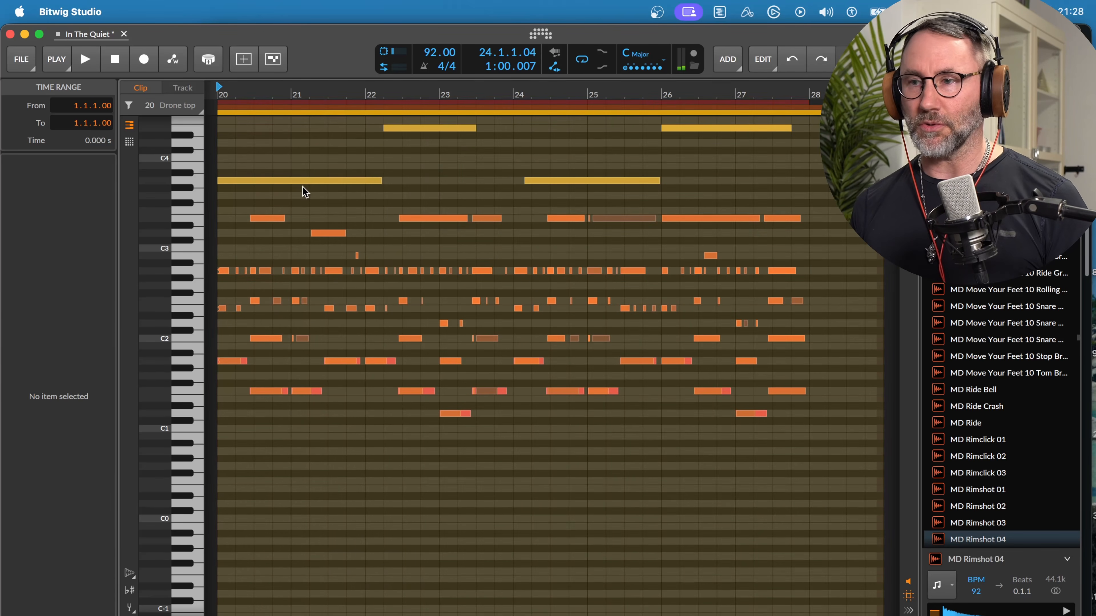
# Restrict editing to single layers, make PLUCKS, Bass Arp and Drone top active in turn, and return to editing all layers.
pyautogui.click(128, 106)
pyautogui.click(170, 140)
pyautogui.click(176, 124)
pyautogui.click(177, 151)
pyautogui.click(130, 106)
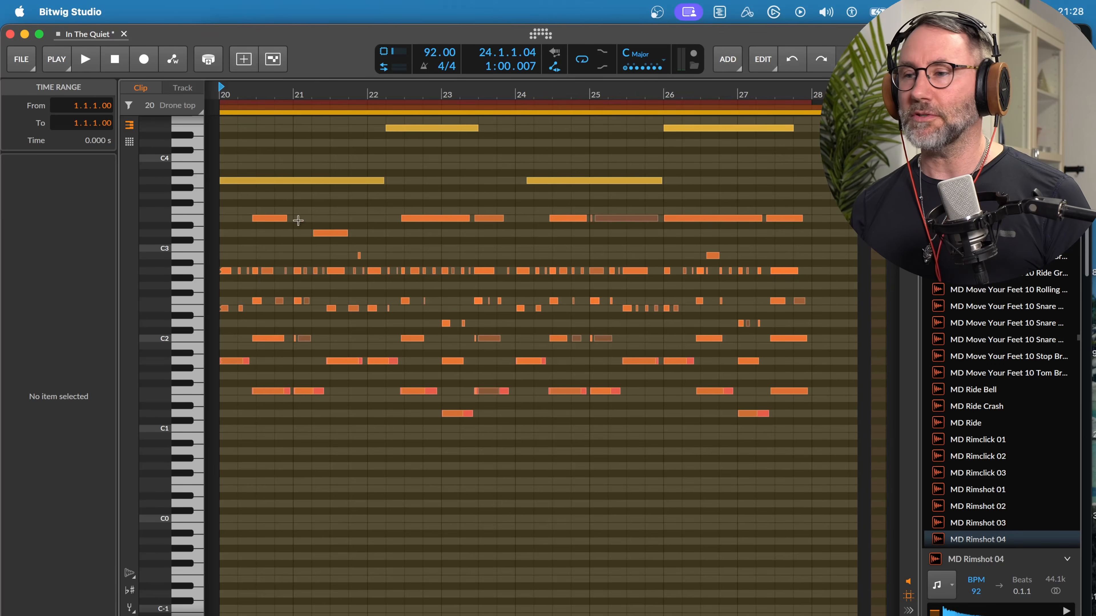
pyautogui.press('d')
pyautogui.press('d')
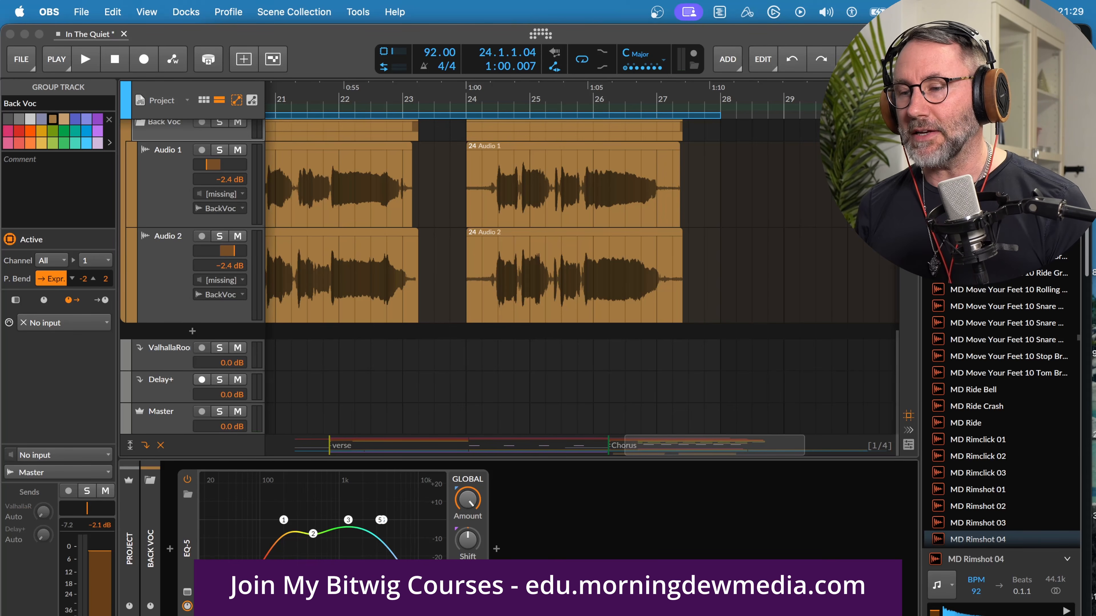
pyautogui.press('super+Tab')
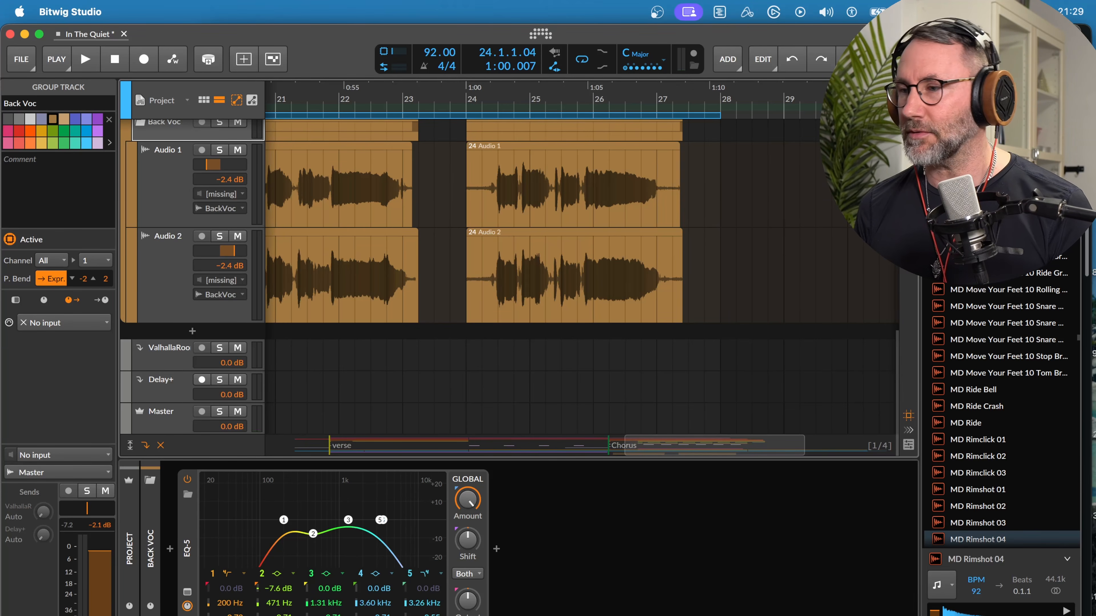
# Split the Back Voc group clip starting at bar 24 into six pieces with the Knife tool, cutting between sung phrases from before 24.3 to after 25.4.
pyautogui.scroll(3, 550, 289)
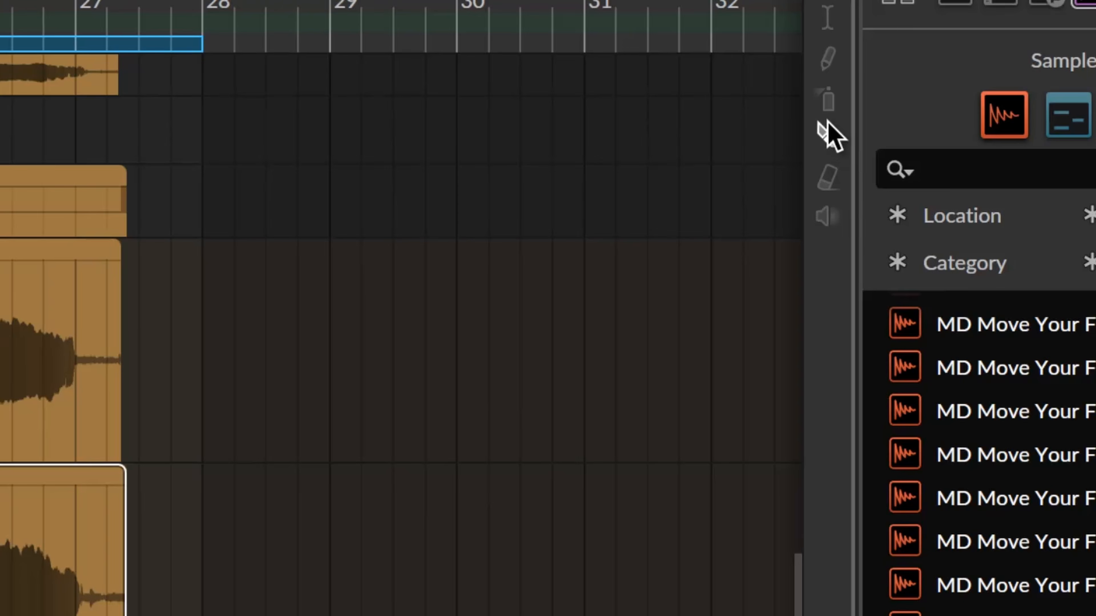
pyautogui.click(827, 136)
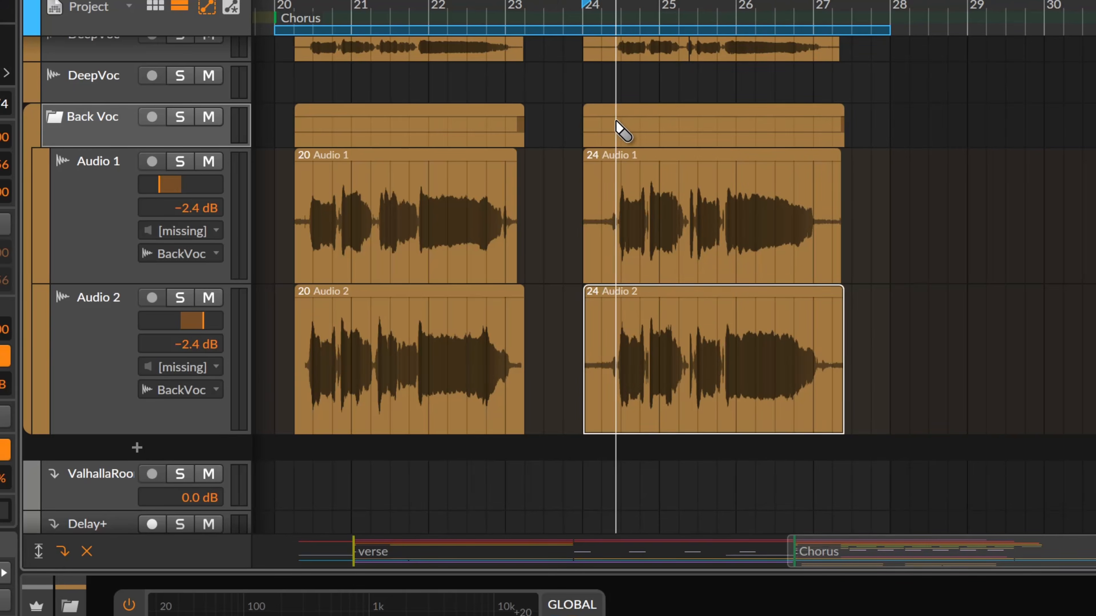
pyautogui.click(743, 166)
pyautogui.scroll(3, 792, 355)
pyautogui.scroll(2, 653, 269)
pyautogui.click(641, 135)
pyautogui.click(796, 118)
pyautogui.click(825, 121)
pyautogui.click(939, 123)
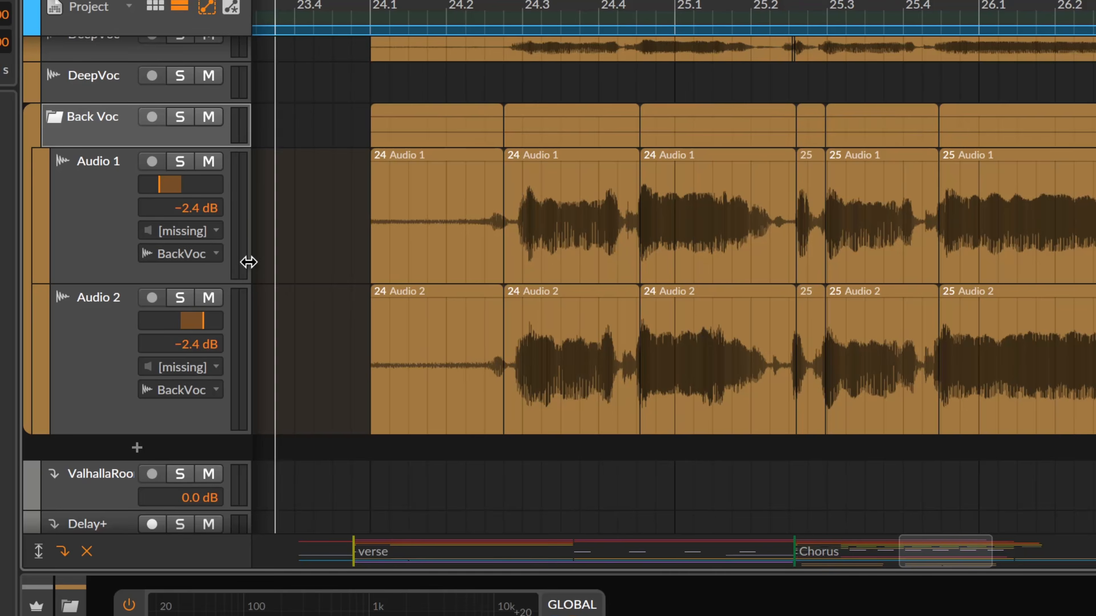
# Colour the Audio 1 track green and the Audio 2 track teal.
pyautogui.click(123, 237)
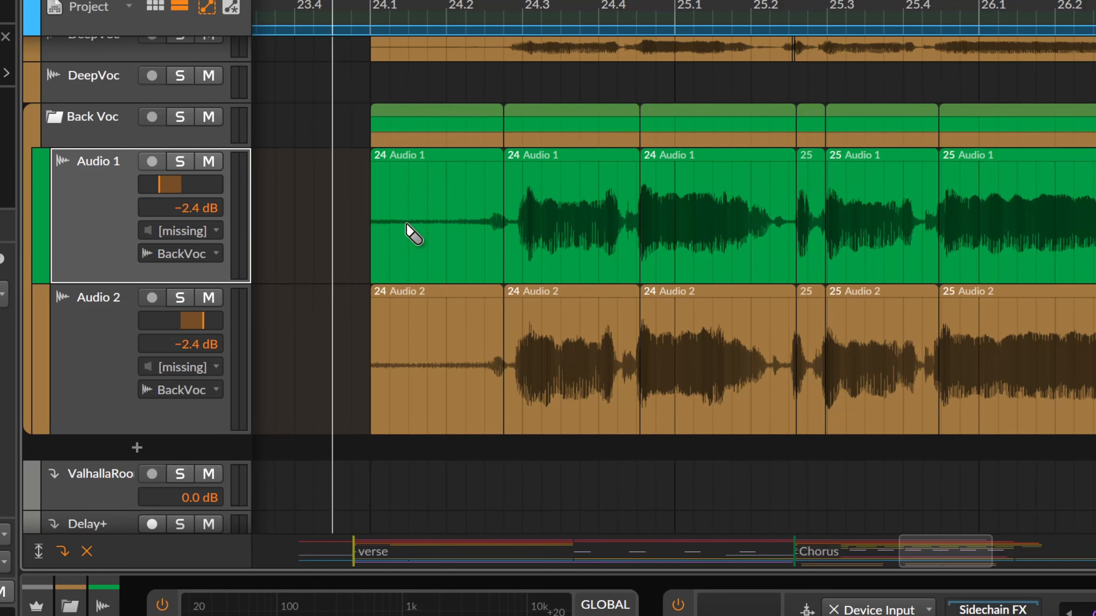
pyautogui.click(114, 359)
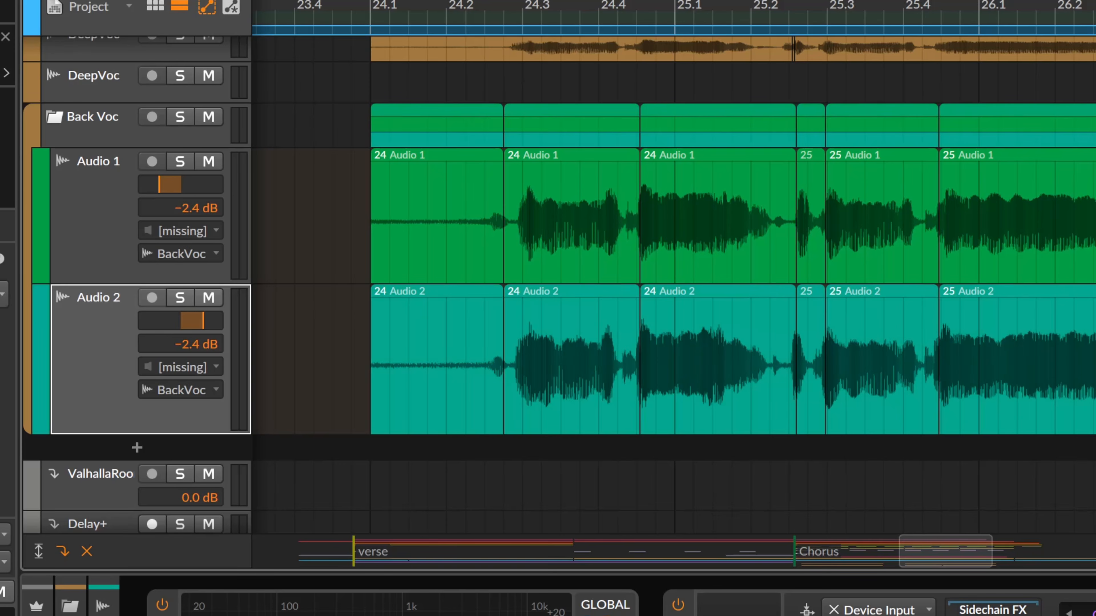
# Shift the second, fourth, fifth and sixth pieces of the split Back Voc group clip slightly earlier in time.
pyautogui.rightClick(686, 233)
pyautogui.click(575, 108)
pyautogui.moveTo(812, 138); pyautogui.dragTo(762, 145)
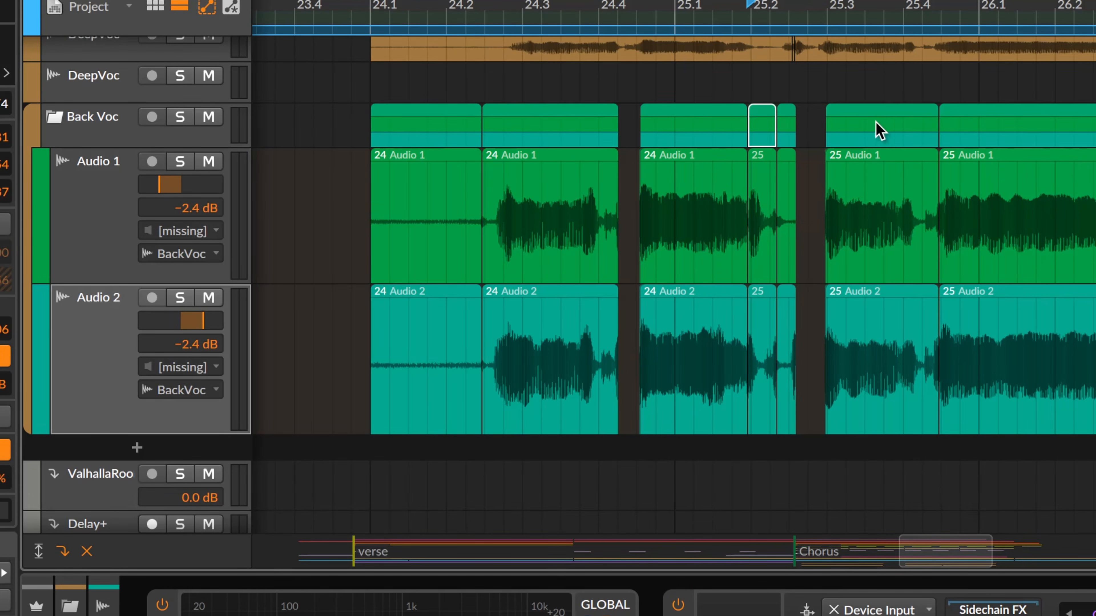
pyautogui.moveTo(885, 127); pyautogui.dragTo(835, 129)
pyautogui.moveTo(963, 128); pyautogui.dragTo(923, 129)
# Undo the Back Voc clip moves, the two track colour changes and the cut near 25.3.
pyautogui.hotkey('ctrl', 'z')
pyautogui.hotkey('ctrl', 'z')
pyautogui.hotkey('ctrl', 'z')
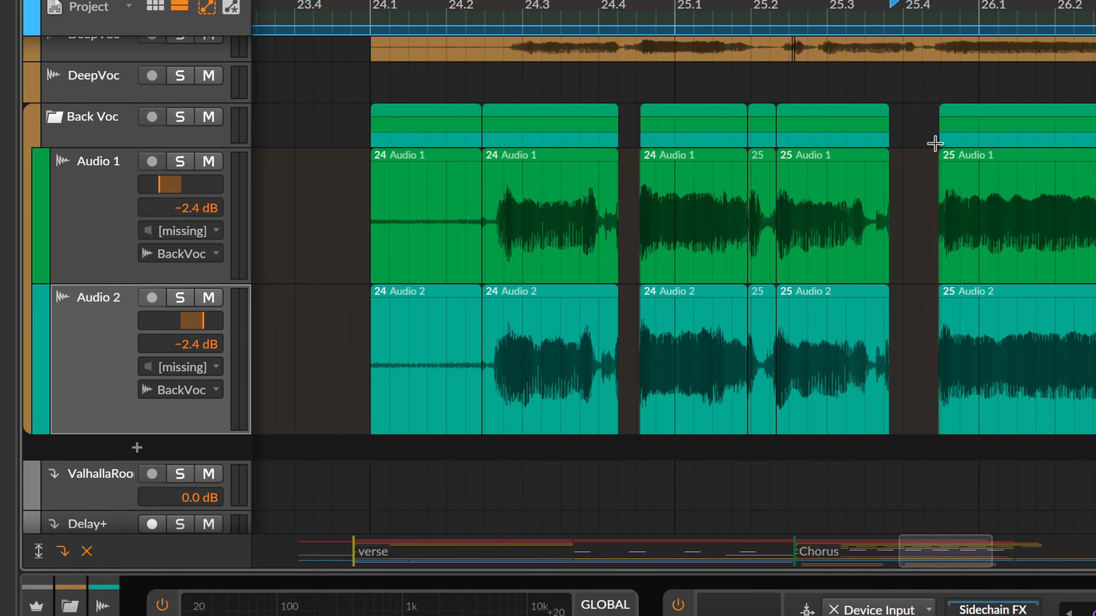
pyautogui.hotkey('ctrl', 'z')
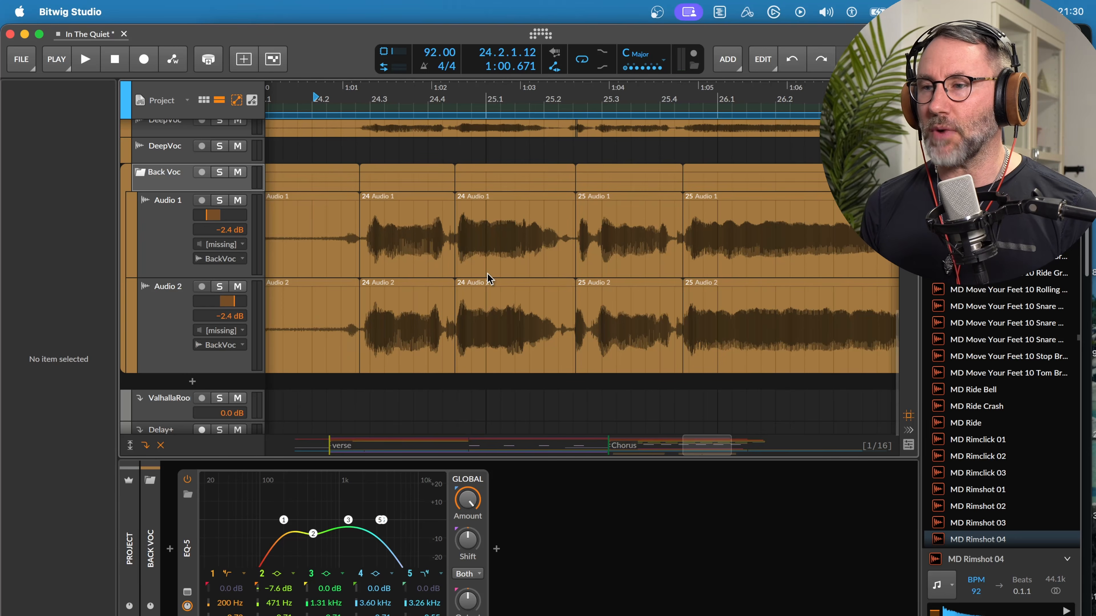
pyautogui.hotkey('ctrl', 'z')
pyautogui.hotkey('ctrl', 'z')
pyautogui.hotkey('ctrl', 'z')
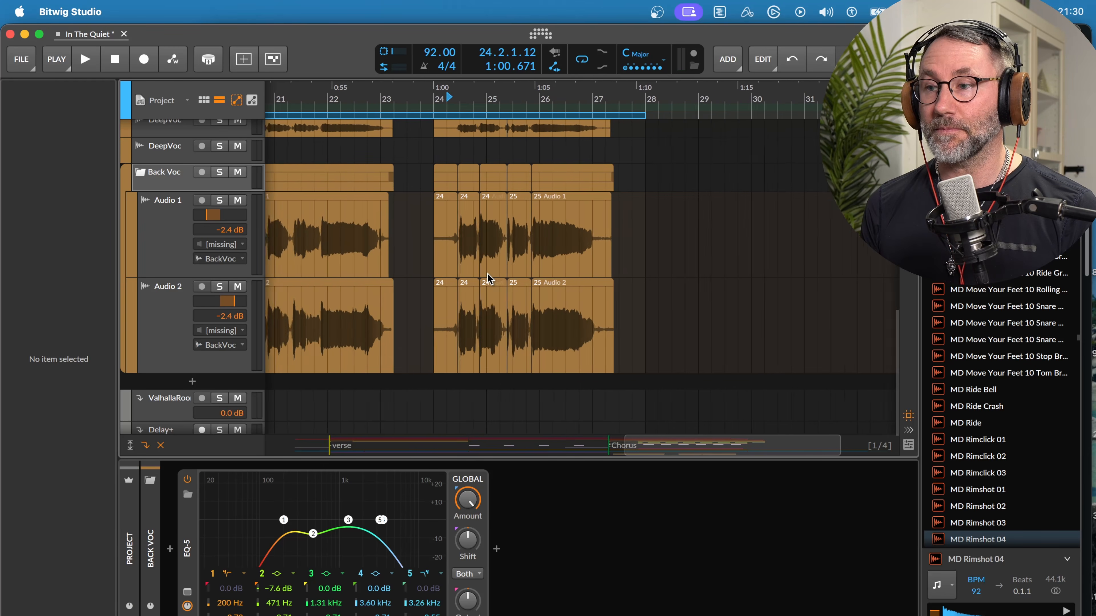
pyautogui.hscroll(-5, 488, 278)
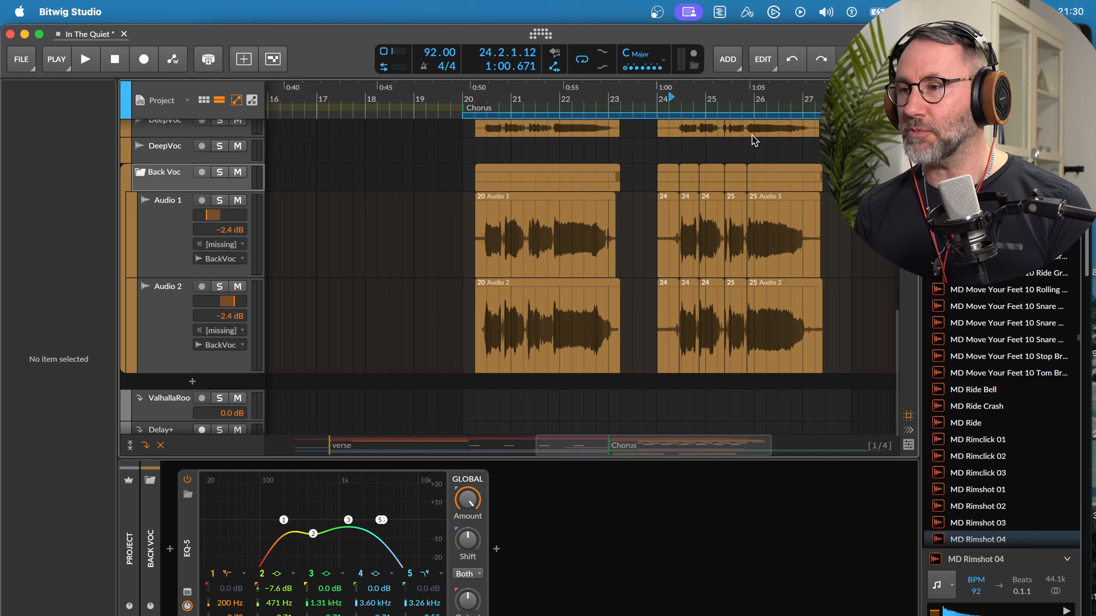
pyautogui.scroll(3, 747, 135)
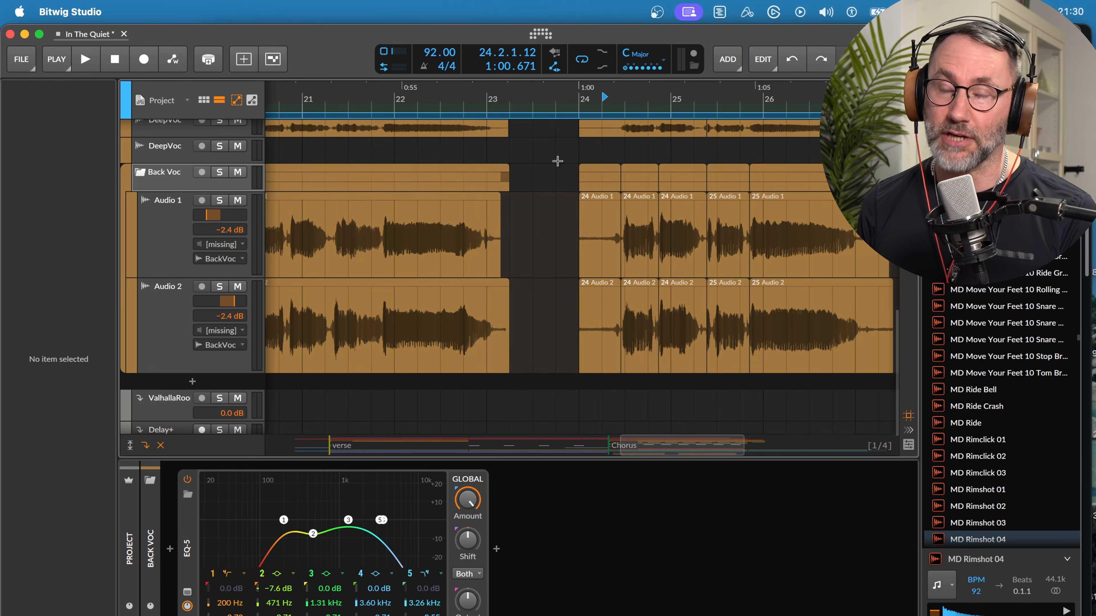
pyautogui.hscroll(5, 486, 311)
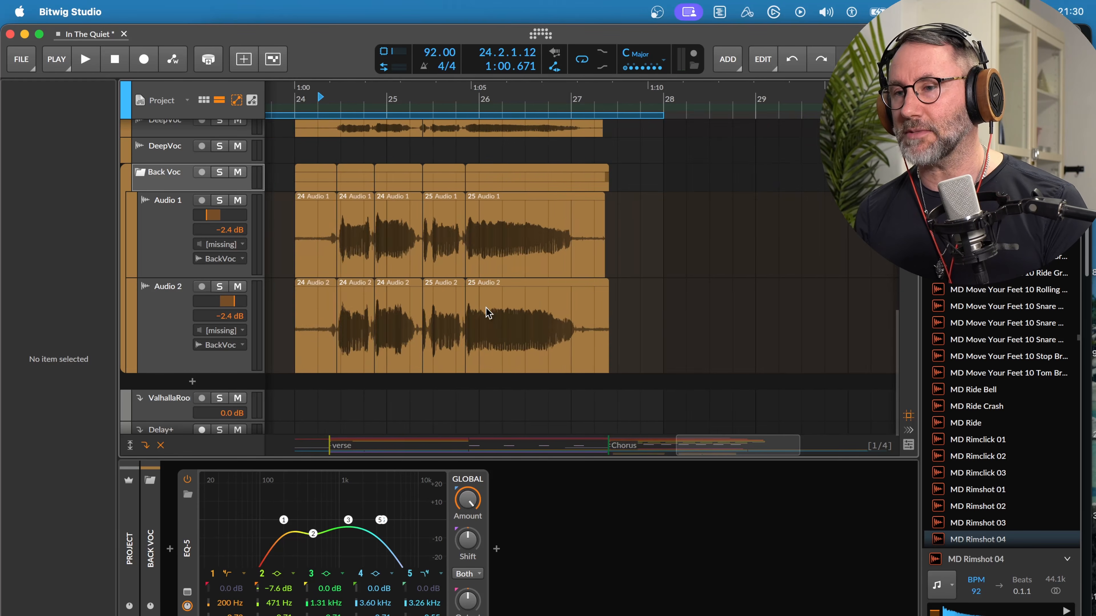
pyautogui.scroll(3, 487, 311)
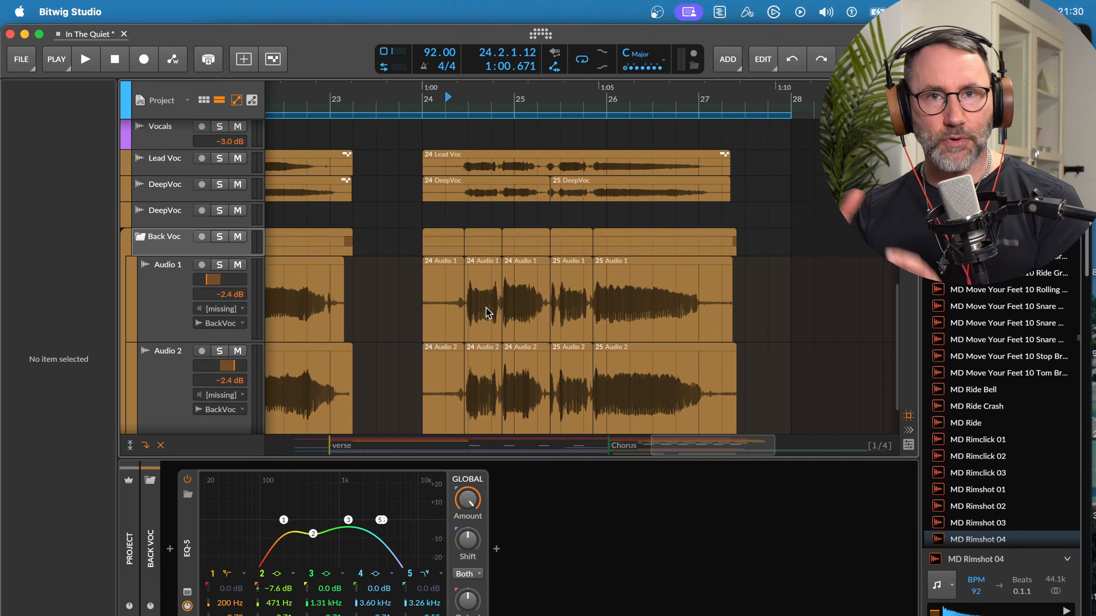